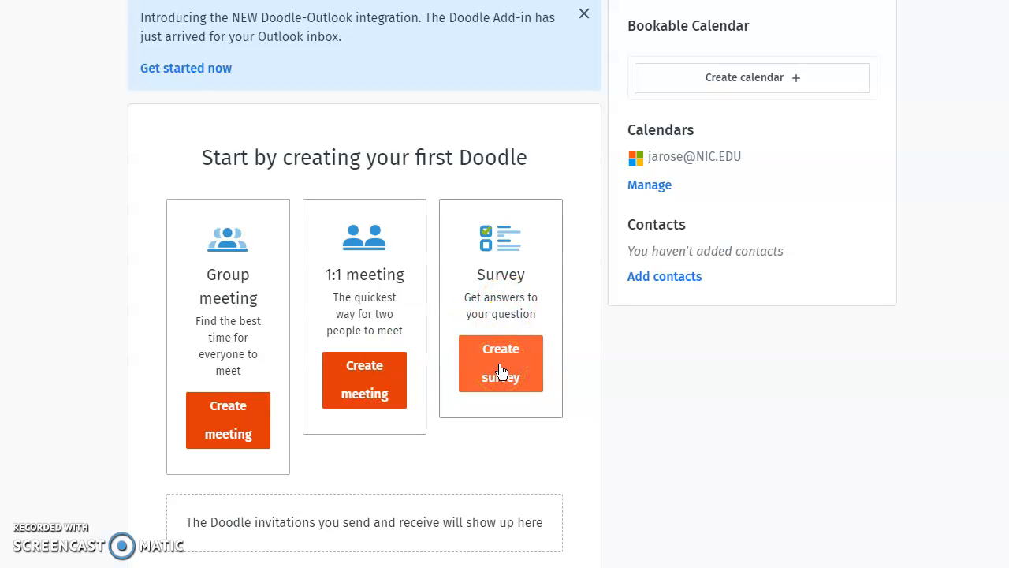
Start a new group meeting poll and title it "Collaborative Staff Meeting"
click(224, 426)
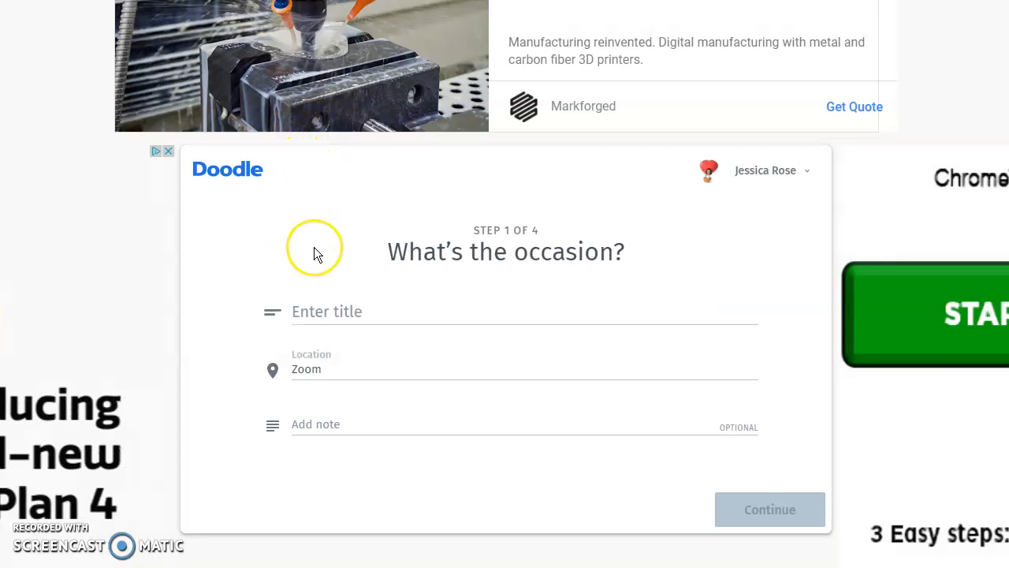
click(296, 311)
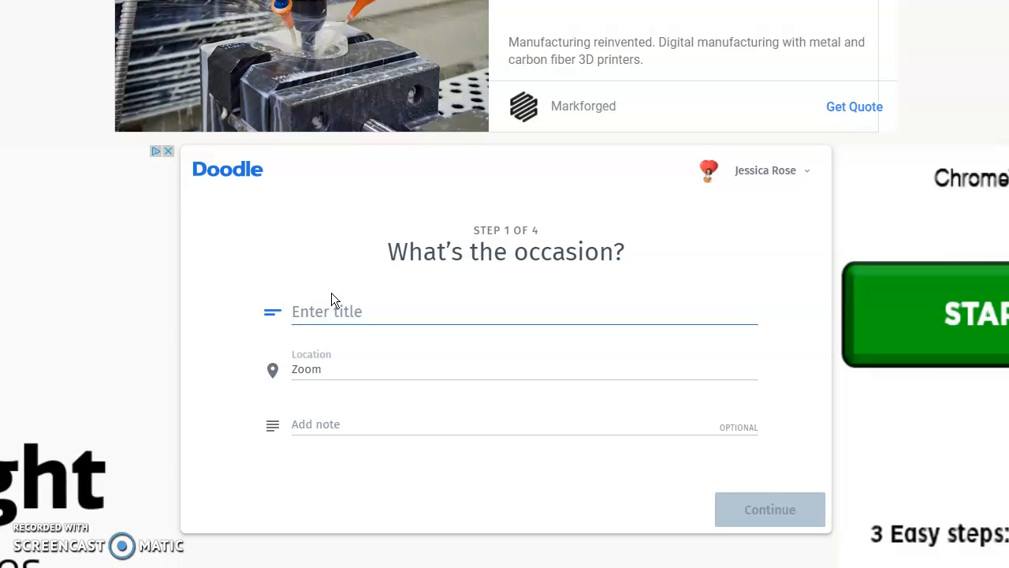
text(Collaborati)
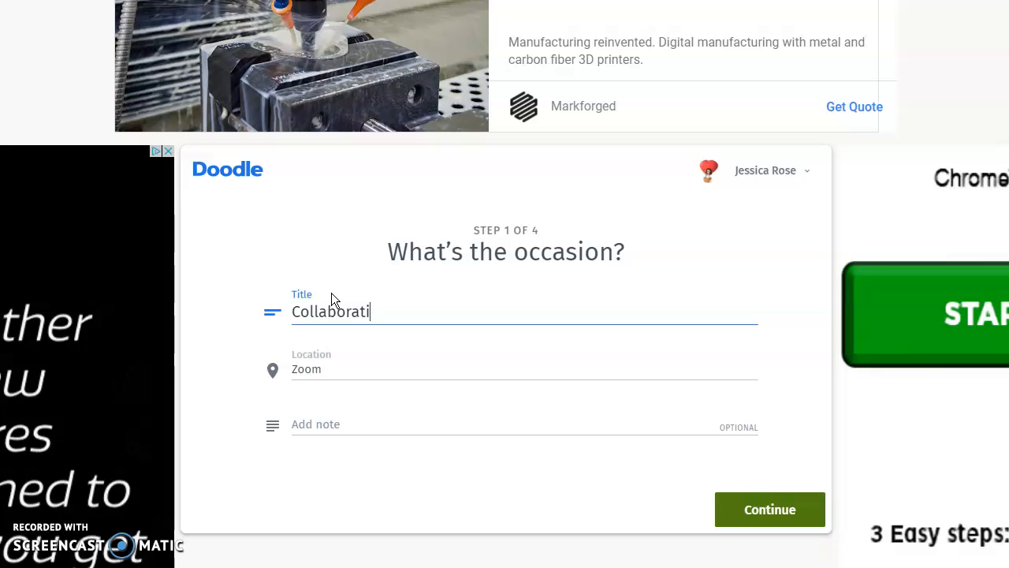
text(ve Sta)
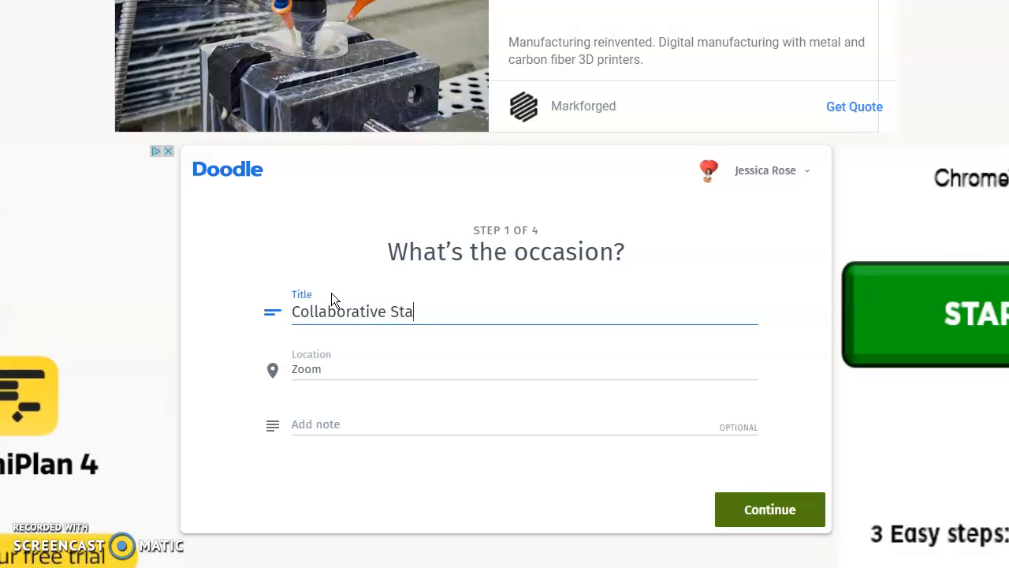
text(ff M)
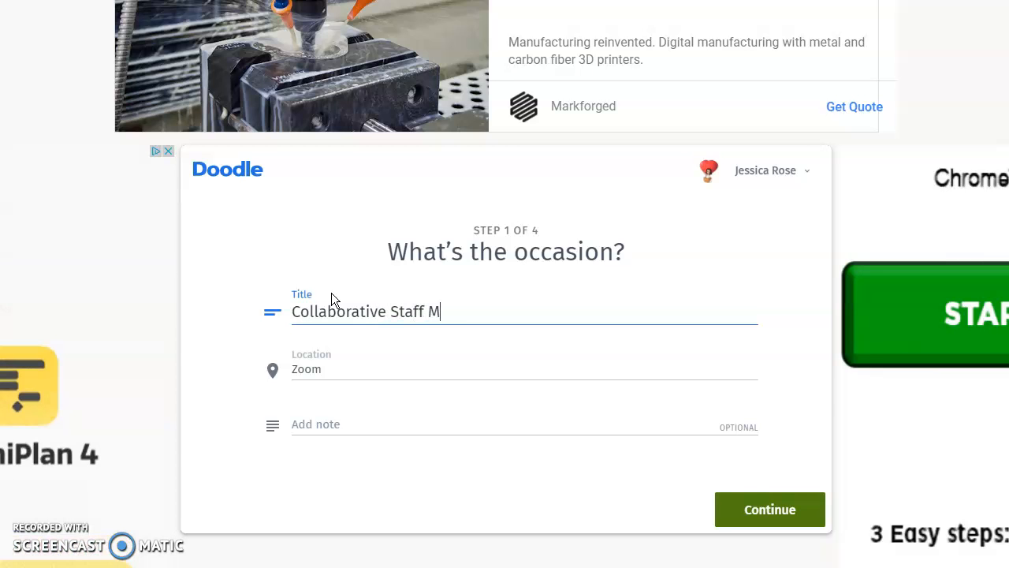
text(eeting)
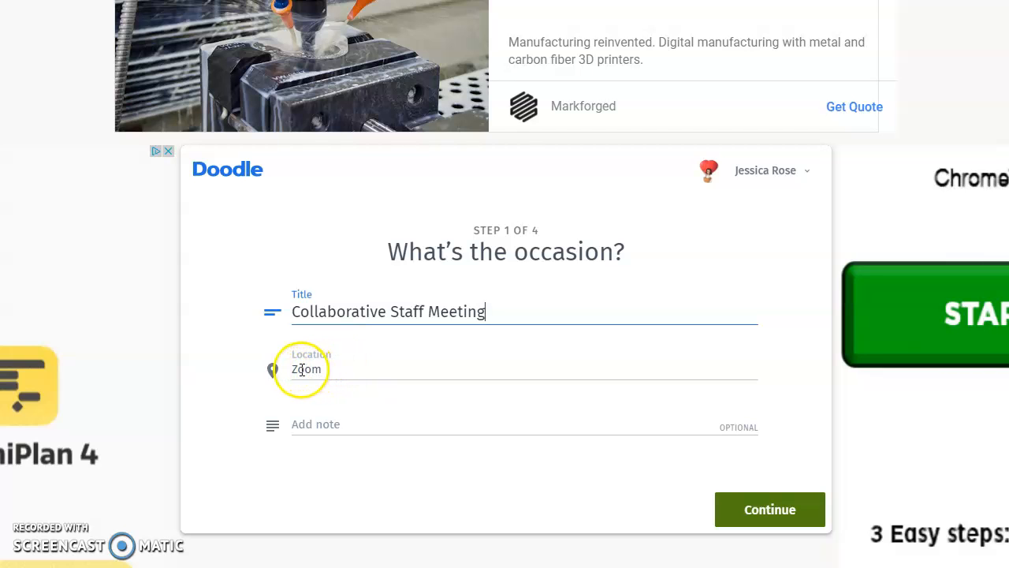
Add the note "Click on the link and answer by choosing the most convenient meting for yourself" and continue to the time options
scroll(304, 355, down, 1)
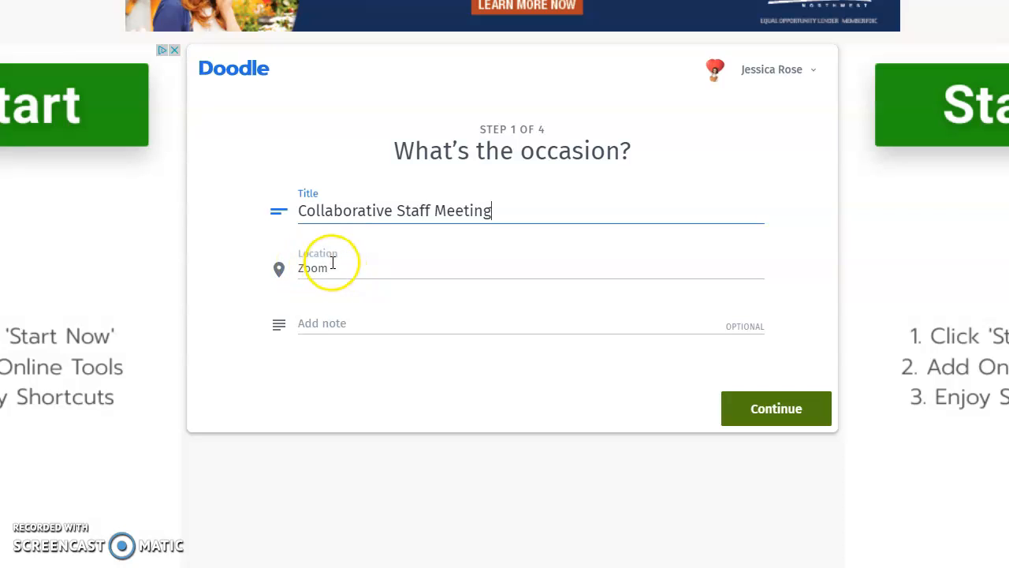
click(301, 322)
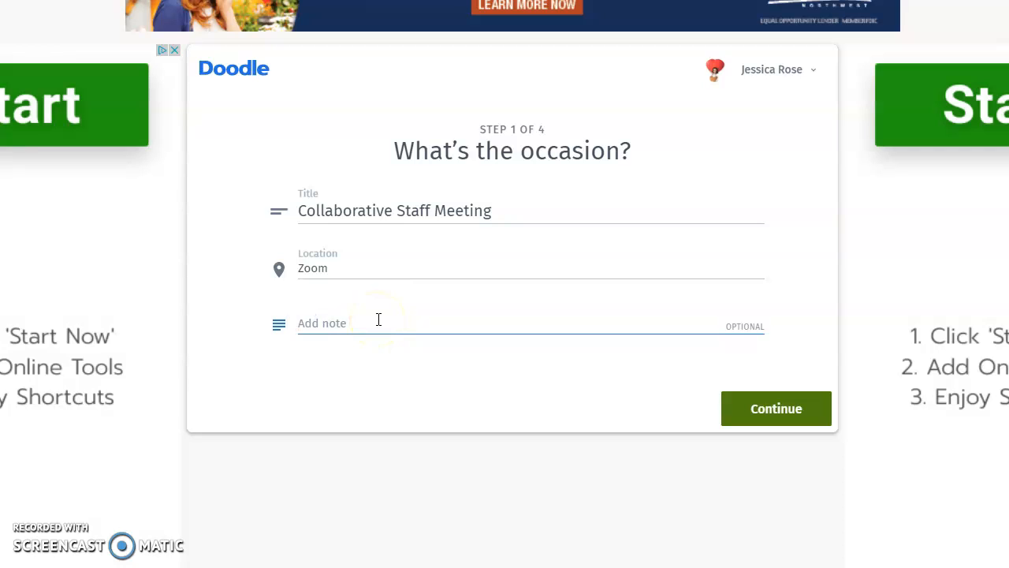
text(C)
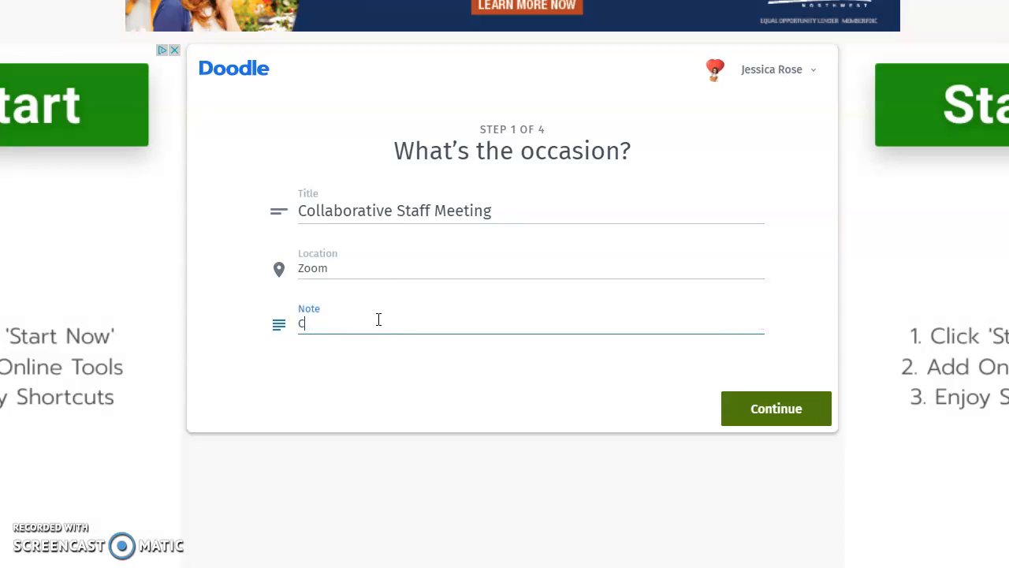
text(lick on the lin)
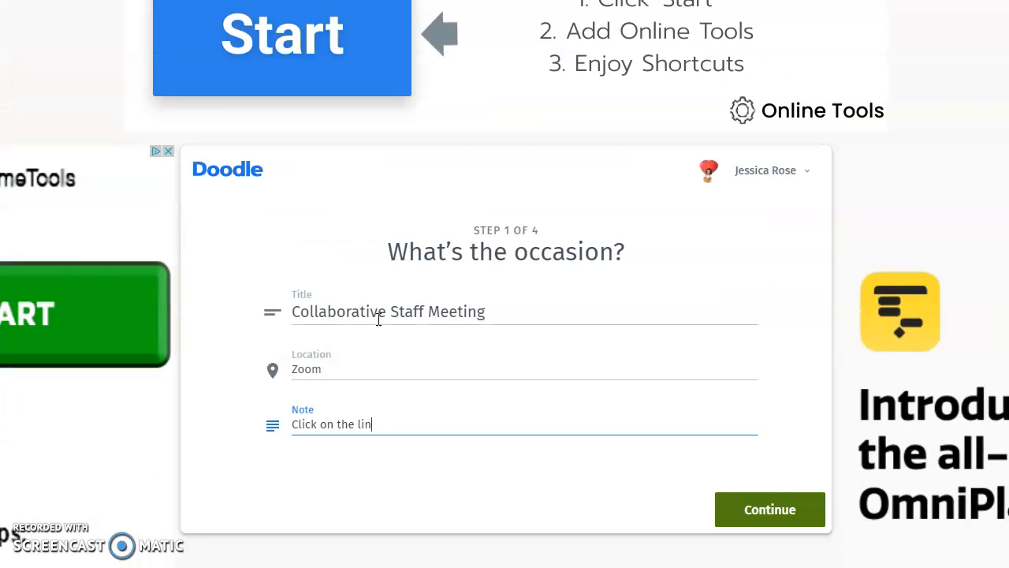
text(k and )
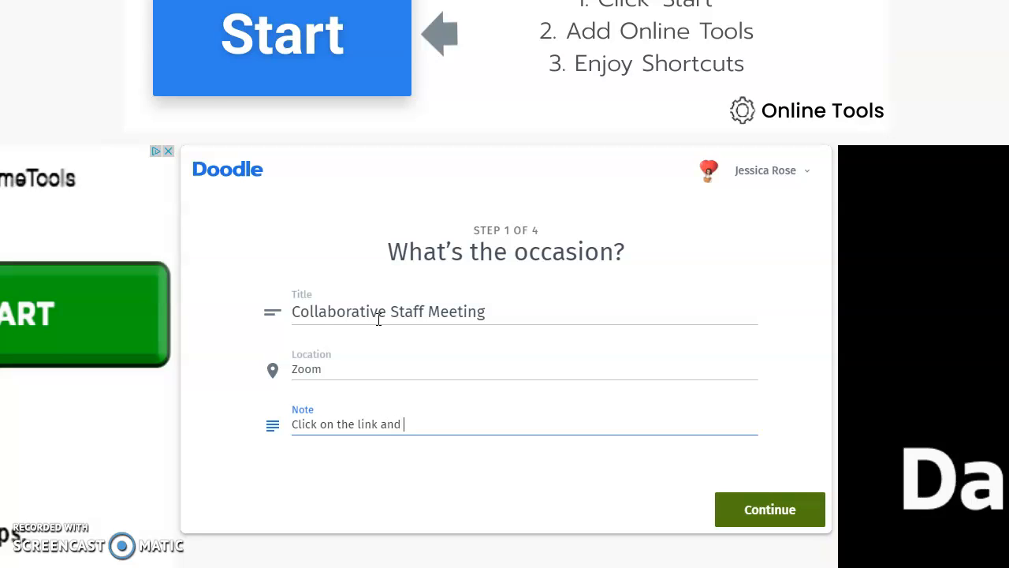
text(answer)
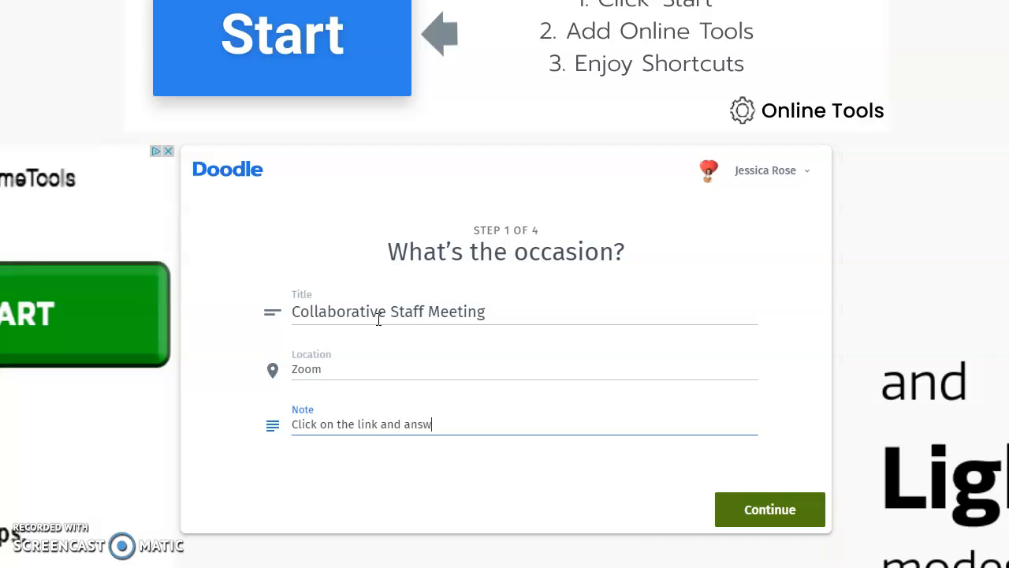
text( by )
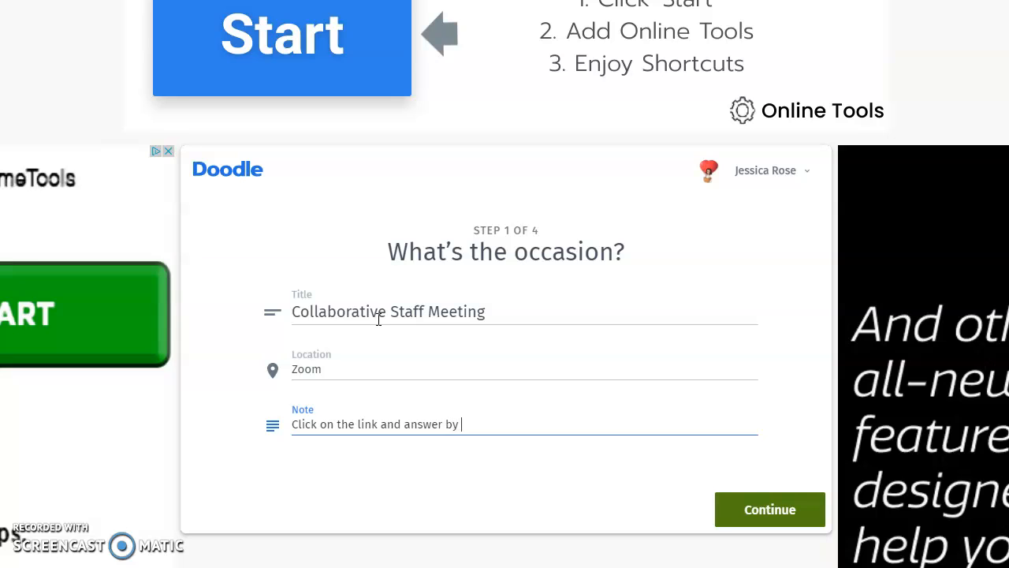
text(choosing )
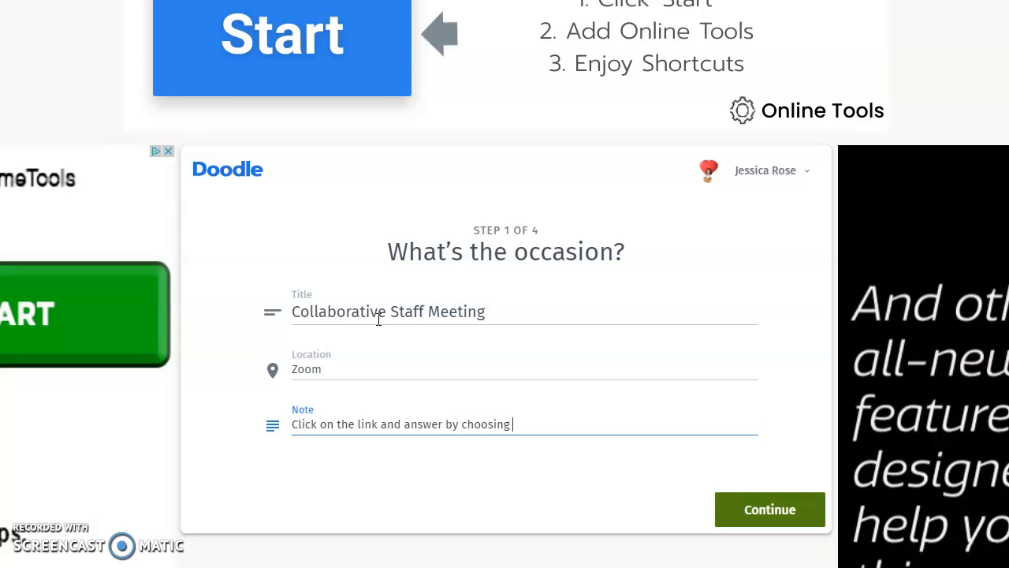
text(the mo)
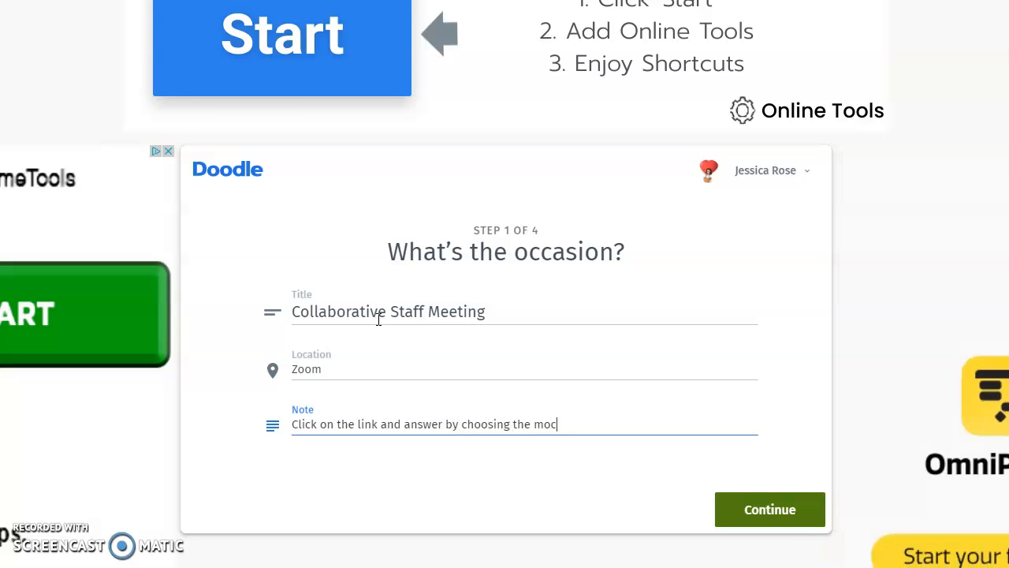
text(s)
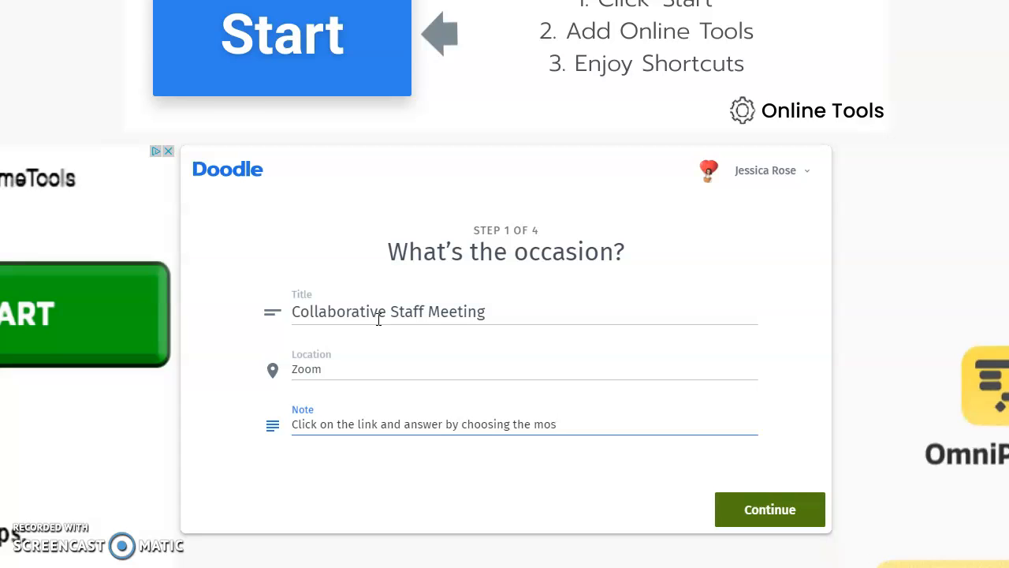
text(t convenei)
scroll(378, 318, down, 1)
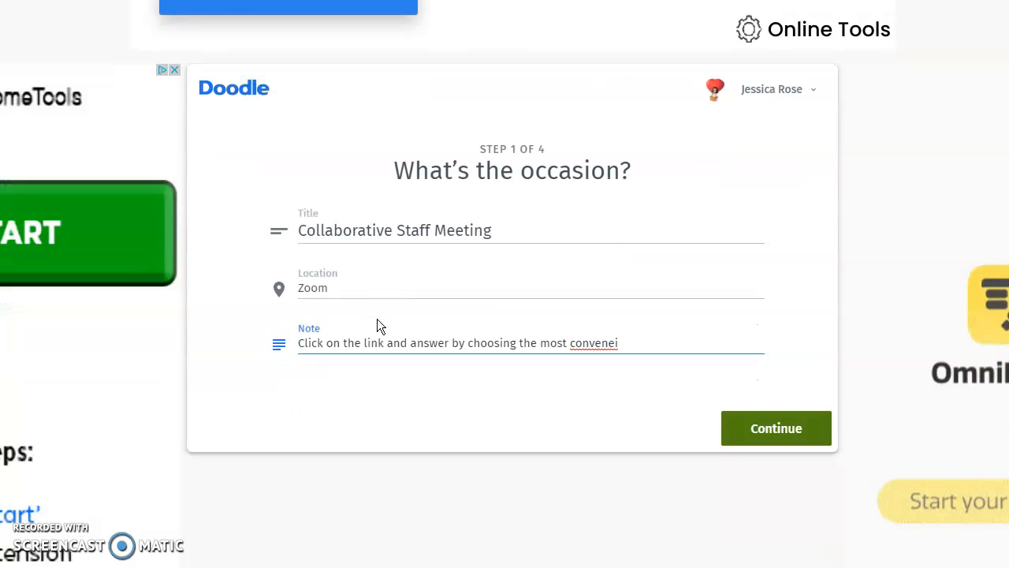
click(625, 343)
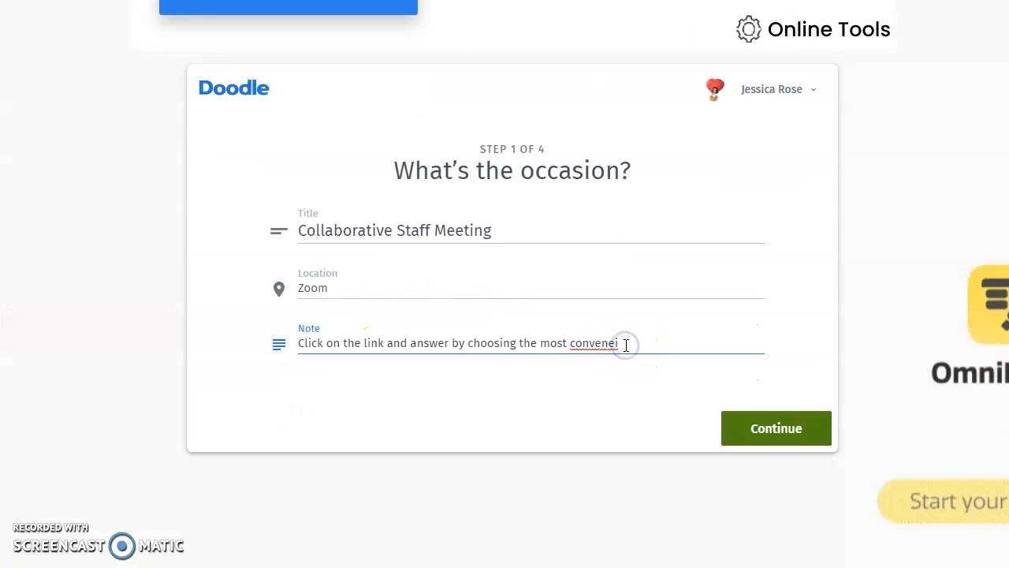
key(BackSpace)
key(BackSpace)
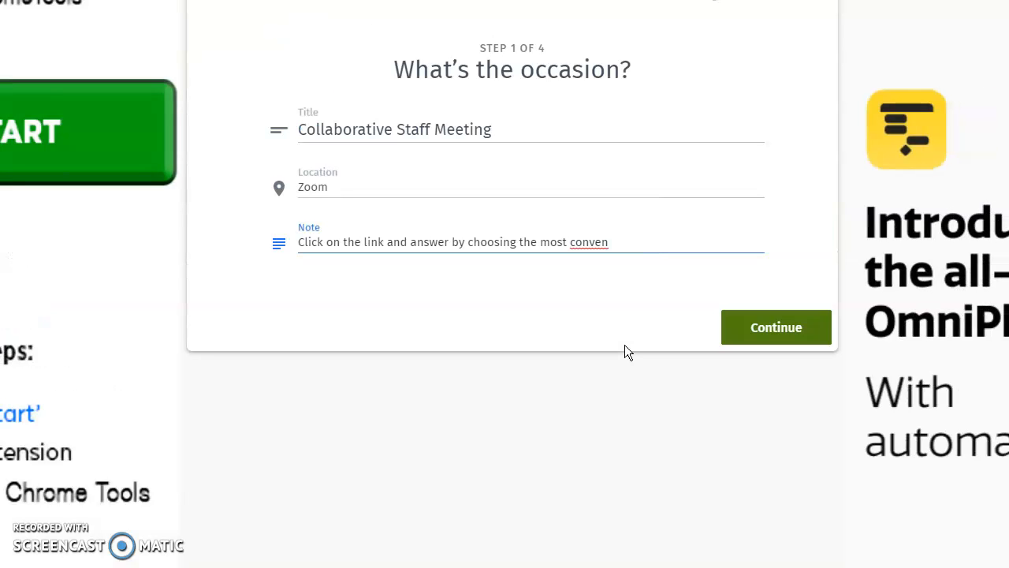
text(ien)
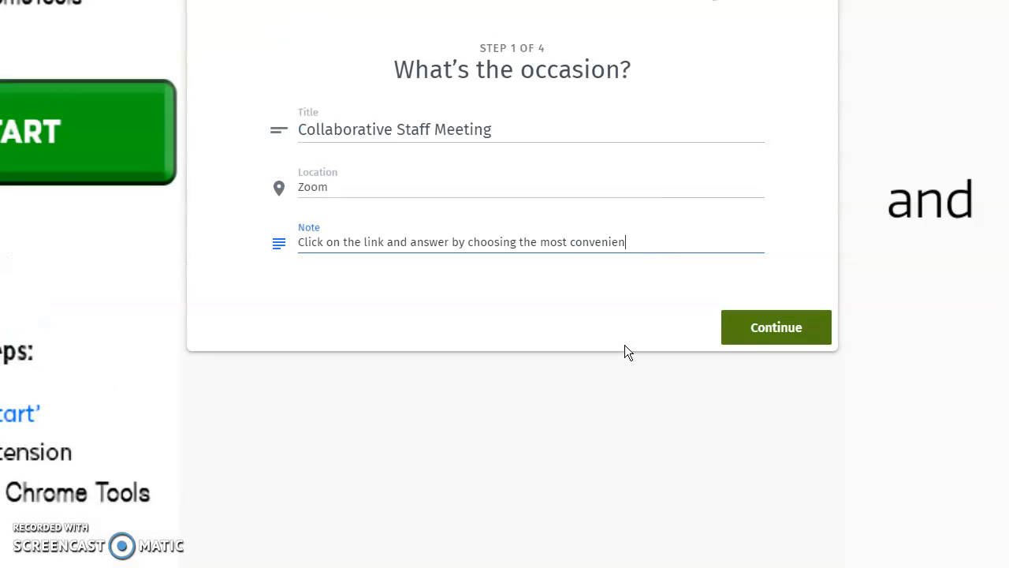
text(t meting for yourself)
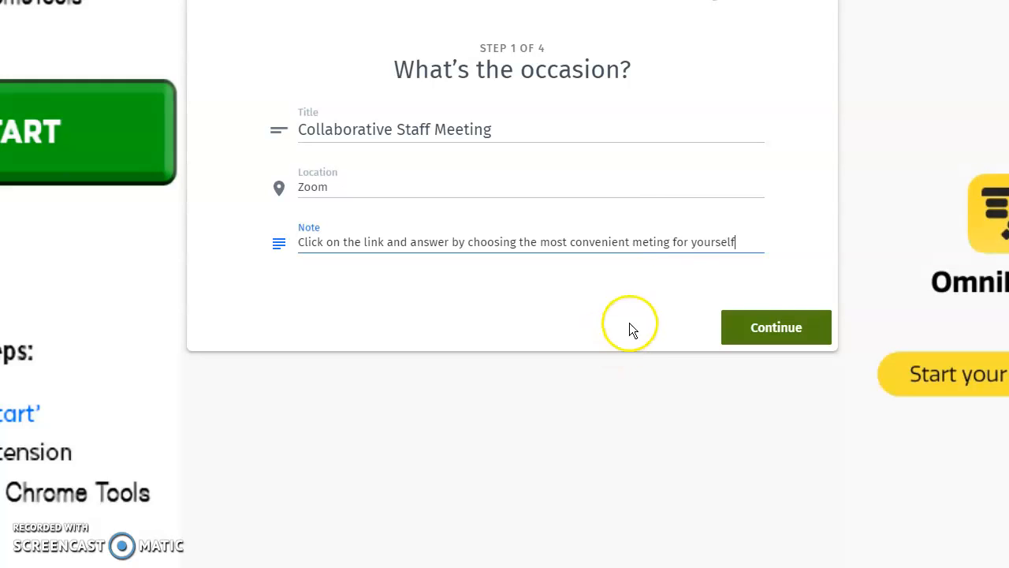
click(767, 323)
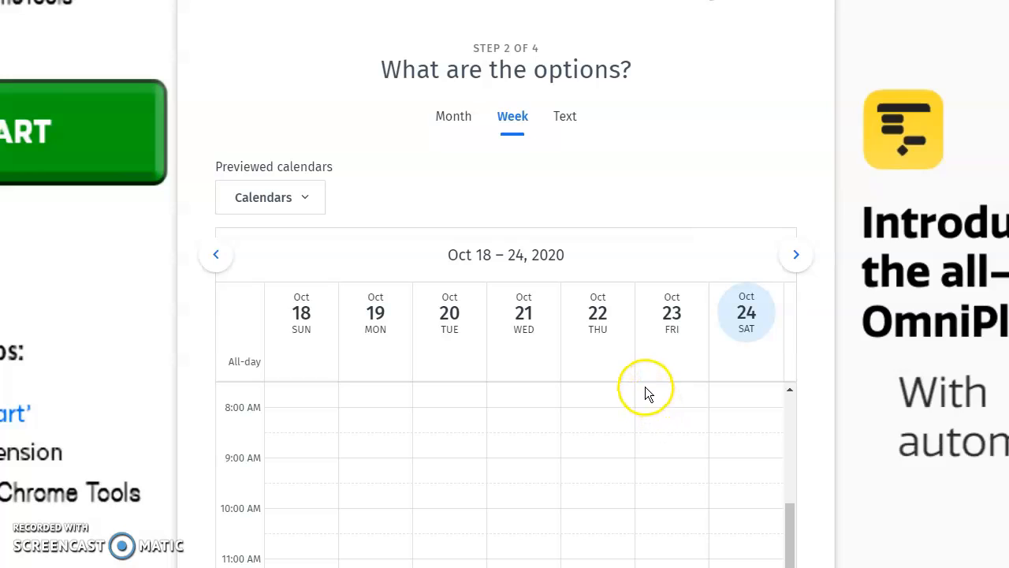
Propose one-hour slots for October 2020: Mon 26 at 10:15 AM and 4:00 PM, Wed 28 at 1:00 PM, and Fri 30 at 2:45 PM
scroll(641, 379, down, 3)
scroll(640, 379, down, 2)
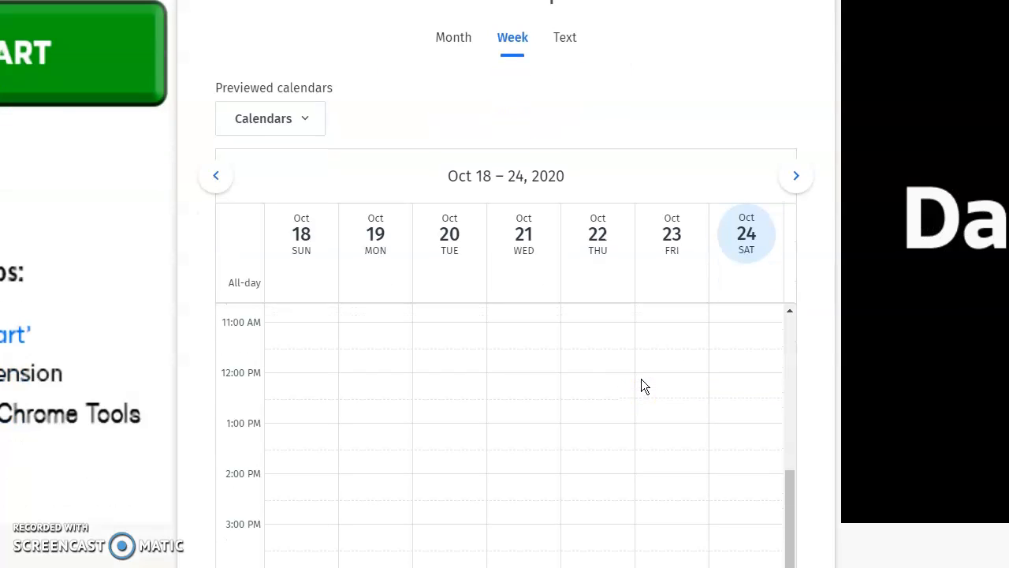
scroll(640, 384, up, 5)
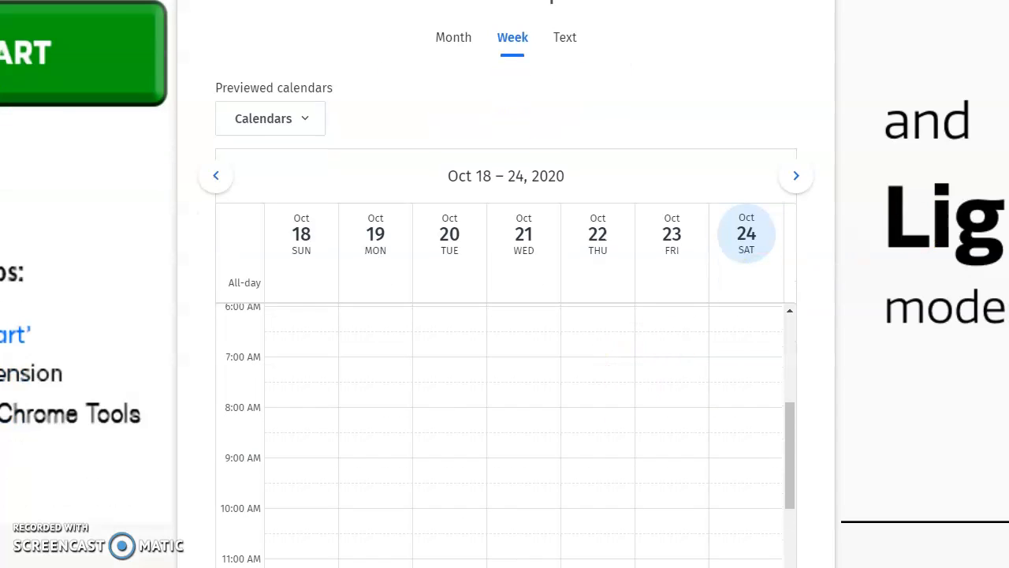
scroll(504, 315, down, 1)
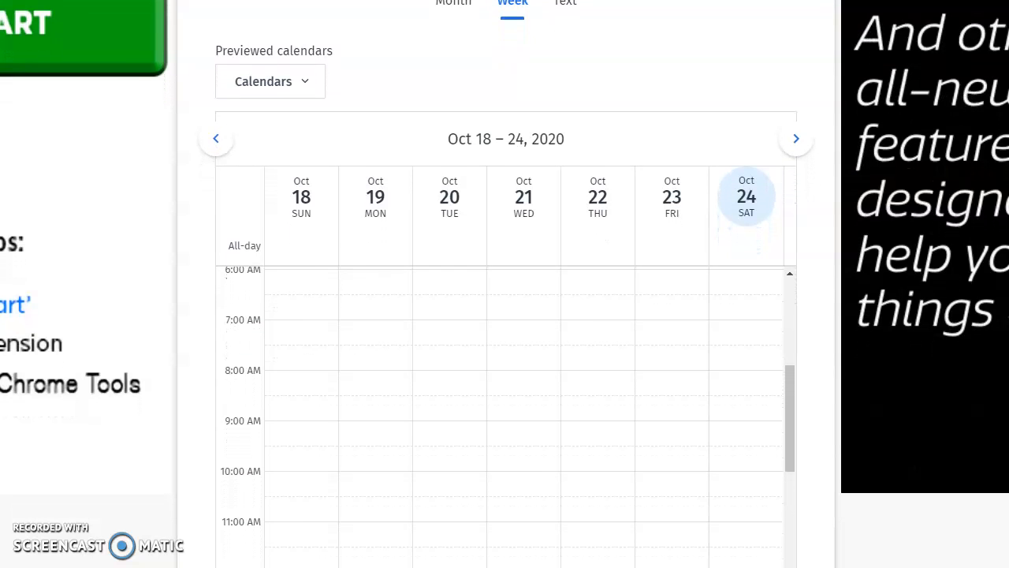
scroll(504, 316, up, 2)
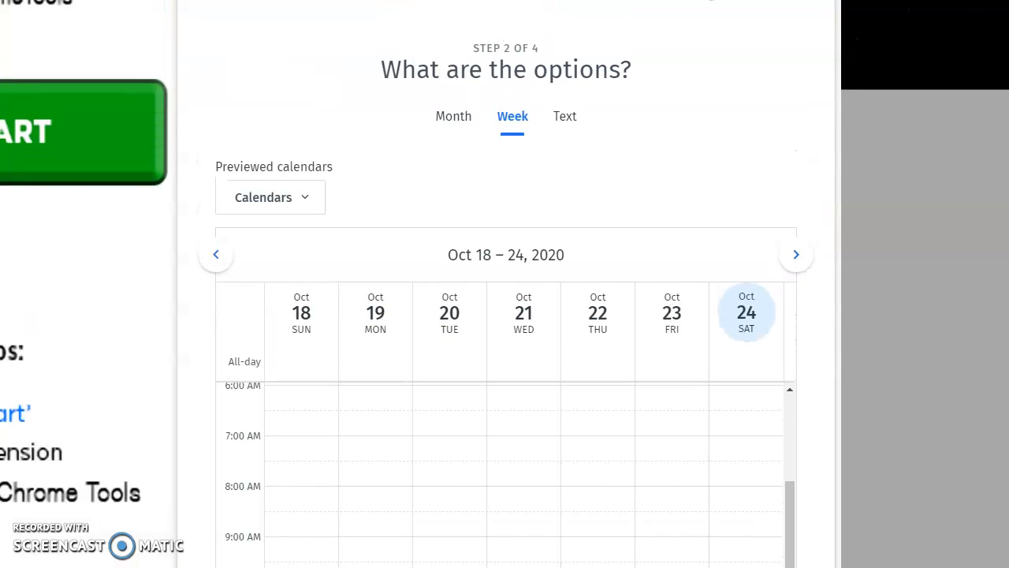
scroll(504, 316, down, 2)
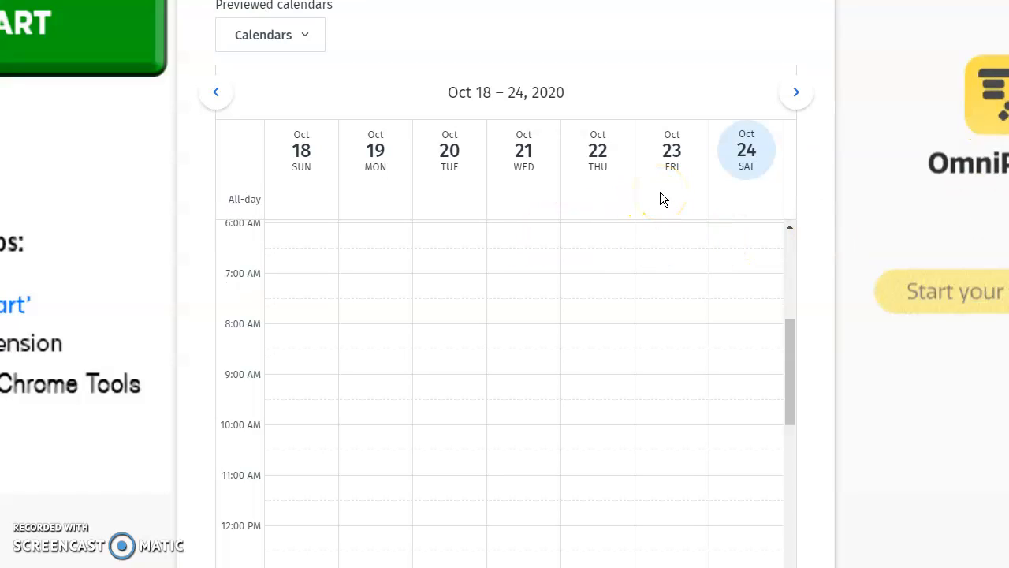
click(796, 95)
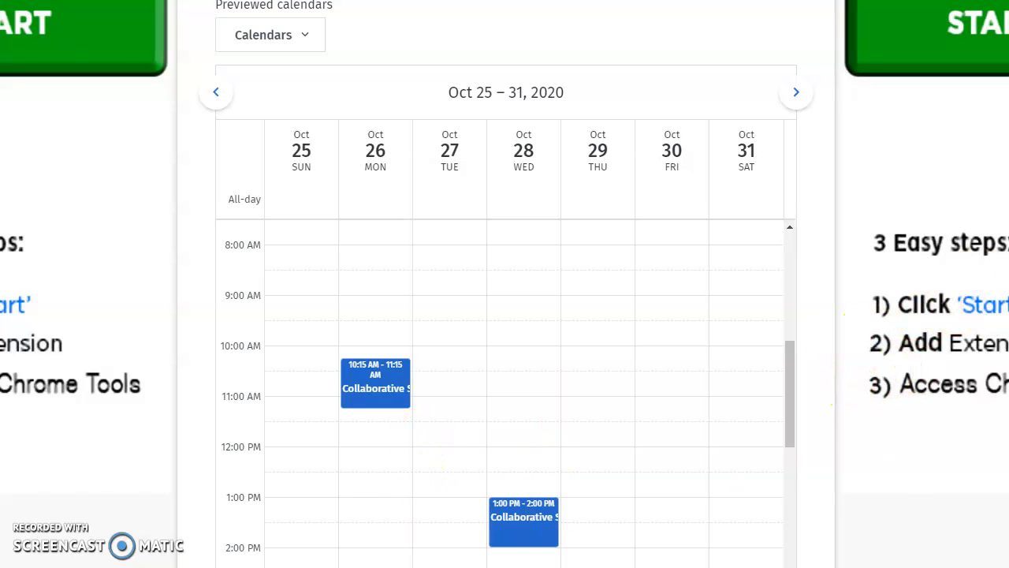
Check the proposed meeting slots across the Oct 25–31 week and continue to the poll settings
drag(800, 1, 798, 3)
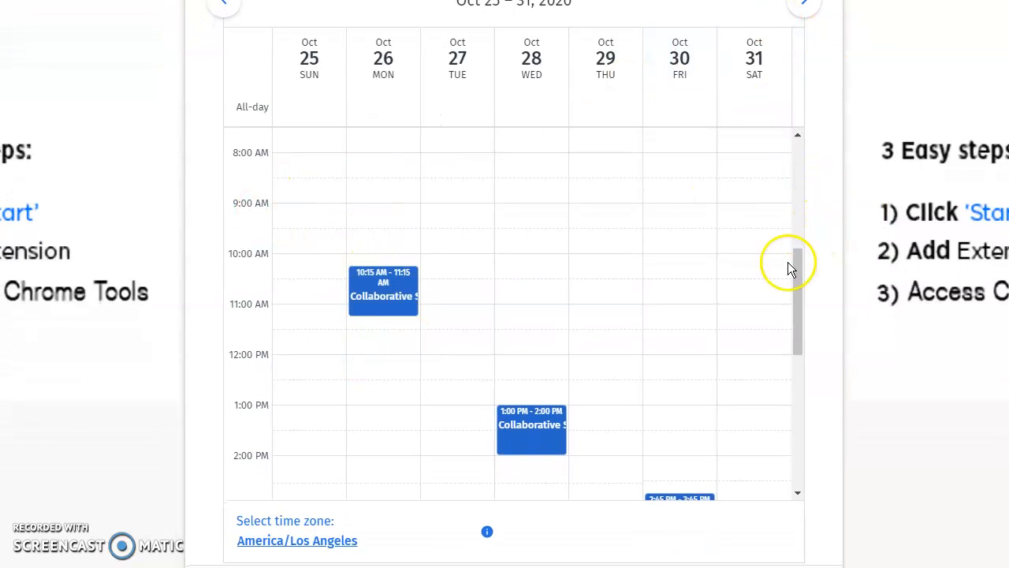
drag(799, 264, 797, 288)
mouse_move(792, 327)
mouse_down()
mouse_move(793, 375)
mouse_move(788, 324)
mouse_up()
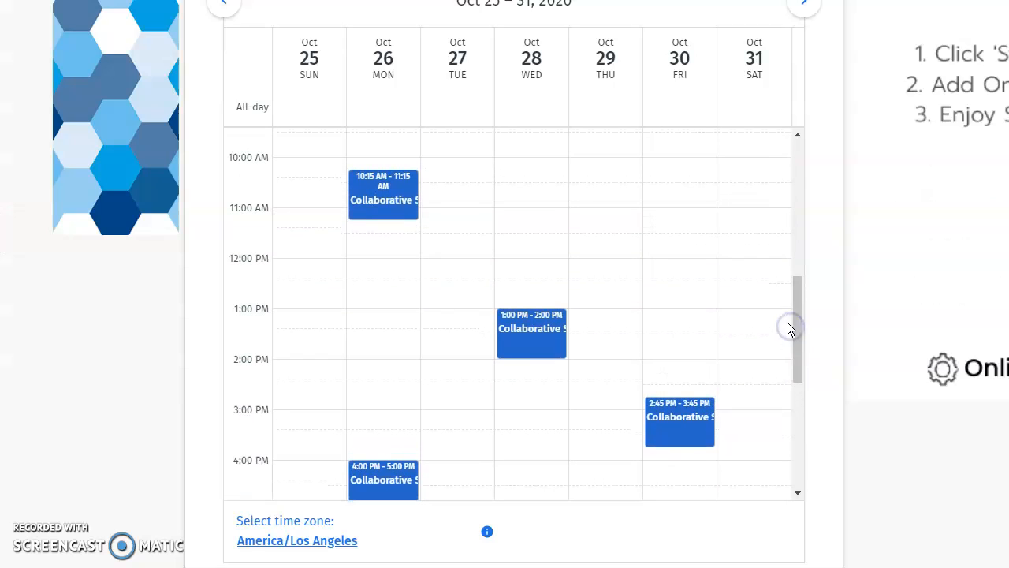
click(523, 346)
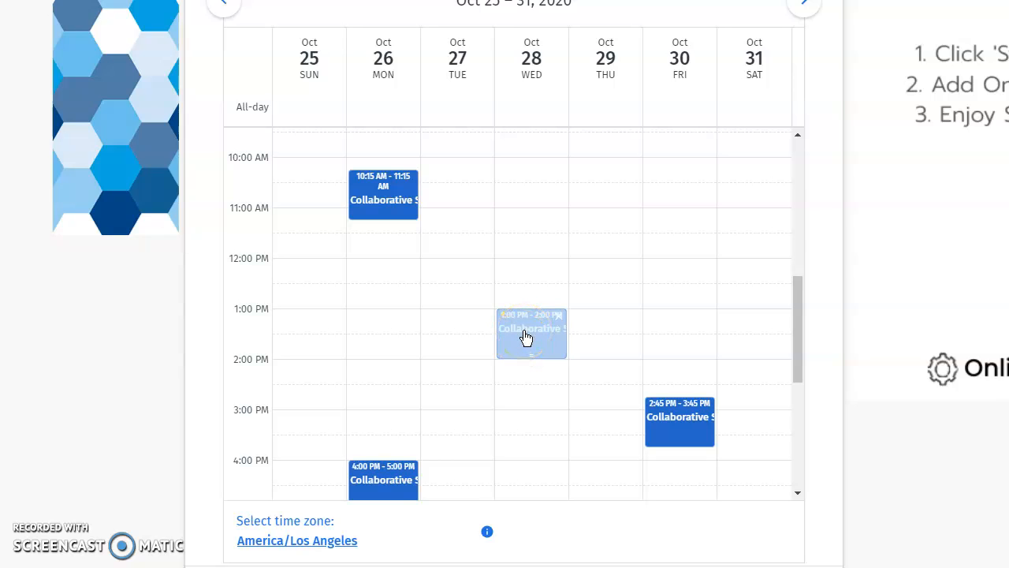
click(549, 332)
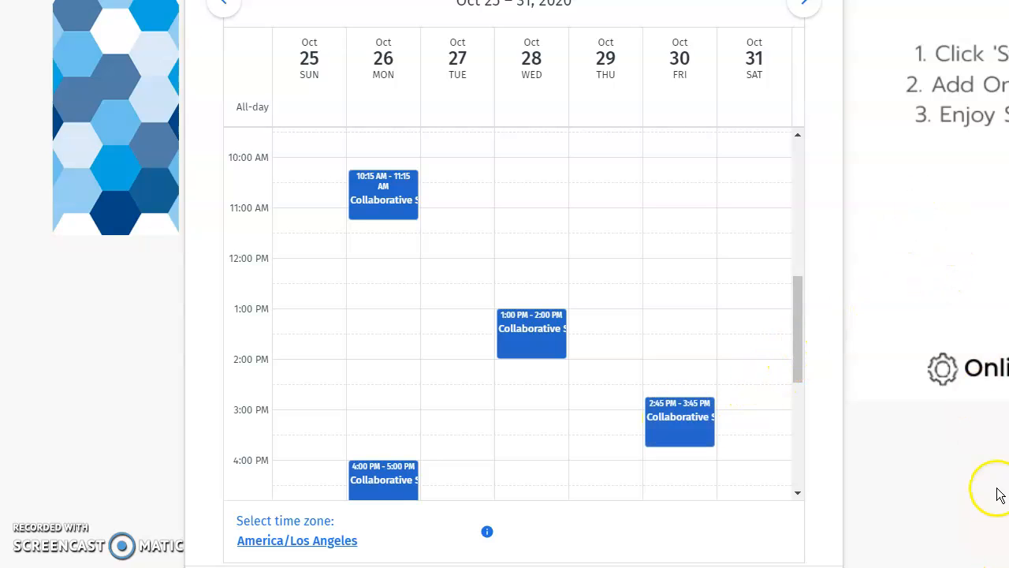
mouse_move(800, 302)
mouse_down()
mouse_move(791, 339)
mouse_move(786, 291)
mouse_move(786, 305)
mouse_up()
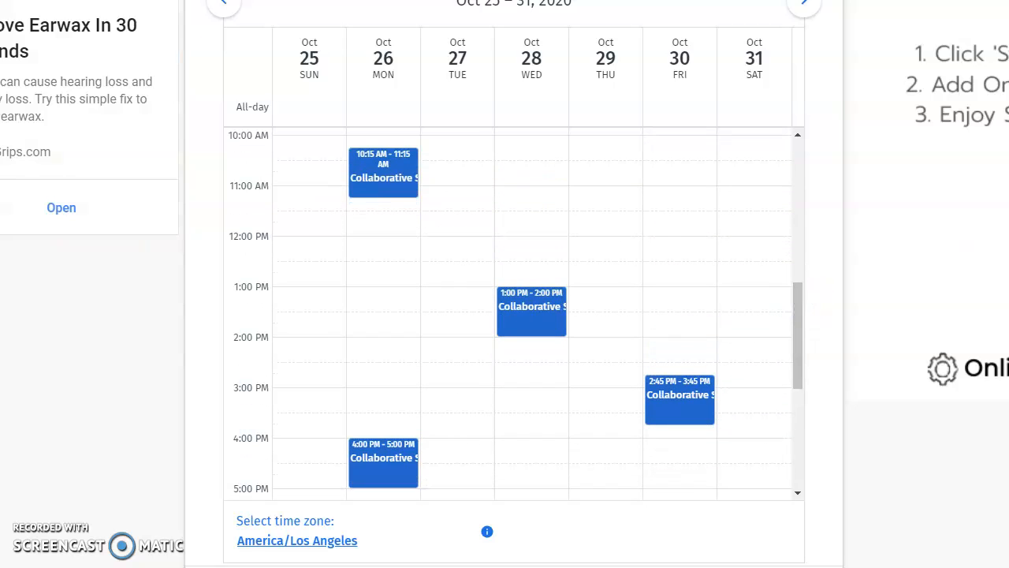
scroll(505, 284, down, 1)
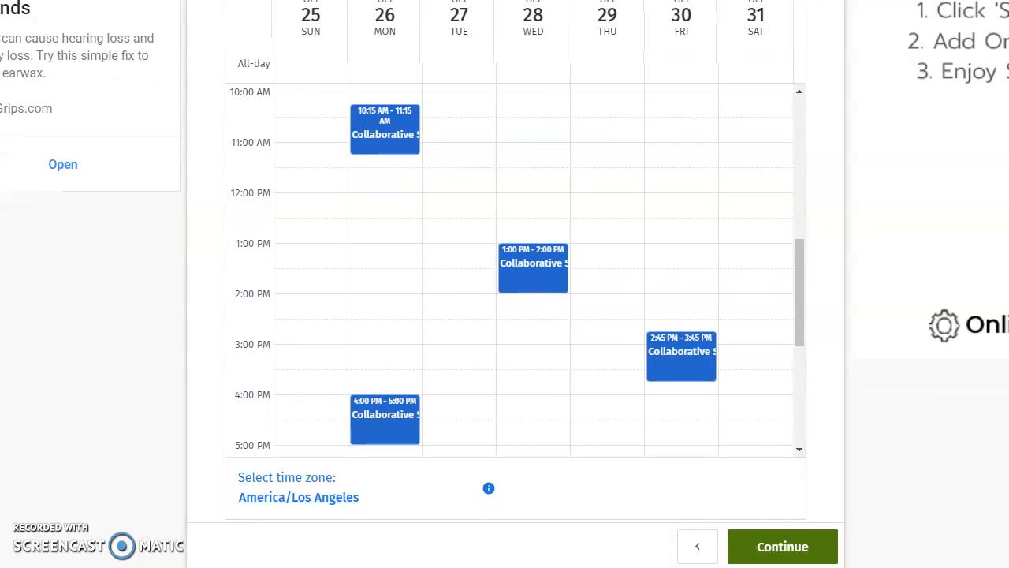
click(775, 549)
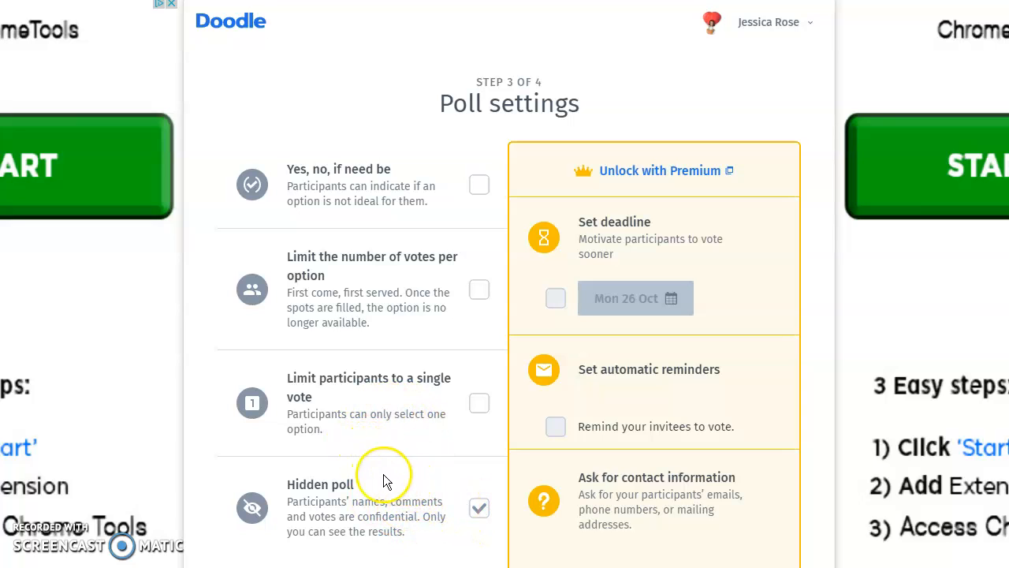
Review the standard and Premium options in the poll settings and finish creating the poll
scroll(424, 477, down, 3)
scroll(431, 479, up, 3)
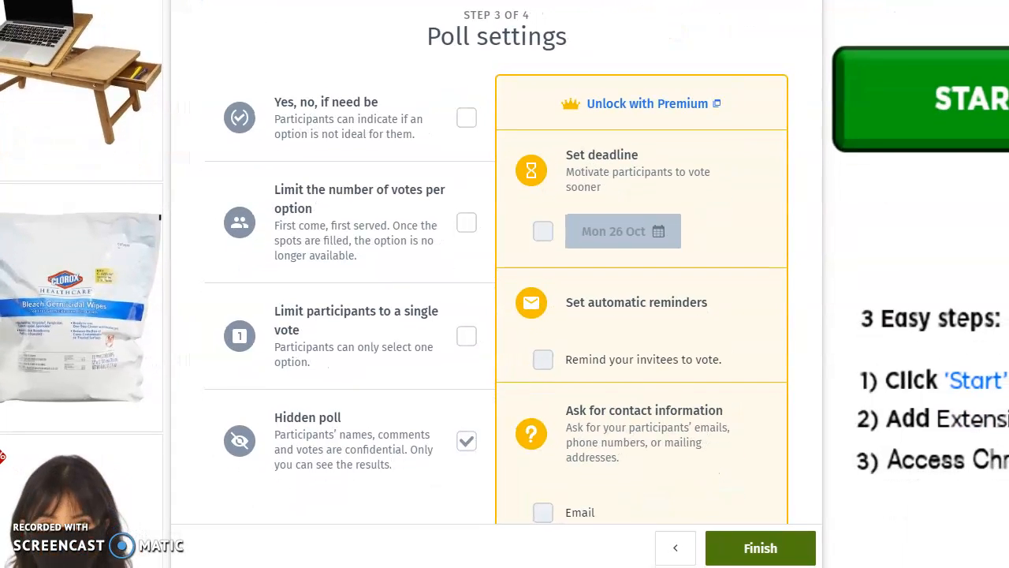
scroll(504, 284, down, 2)
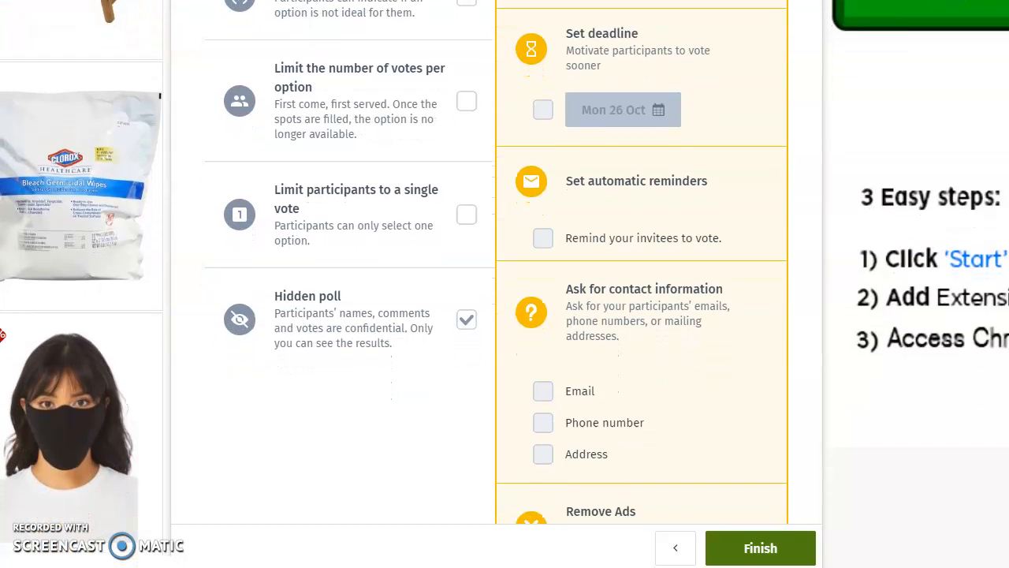
click(762, 549)
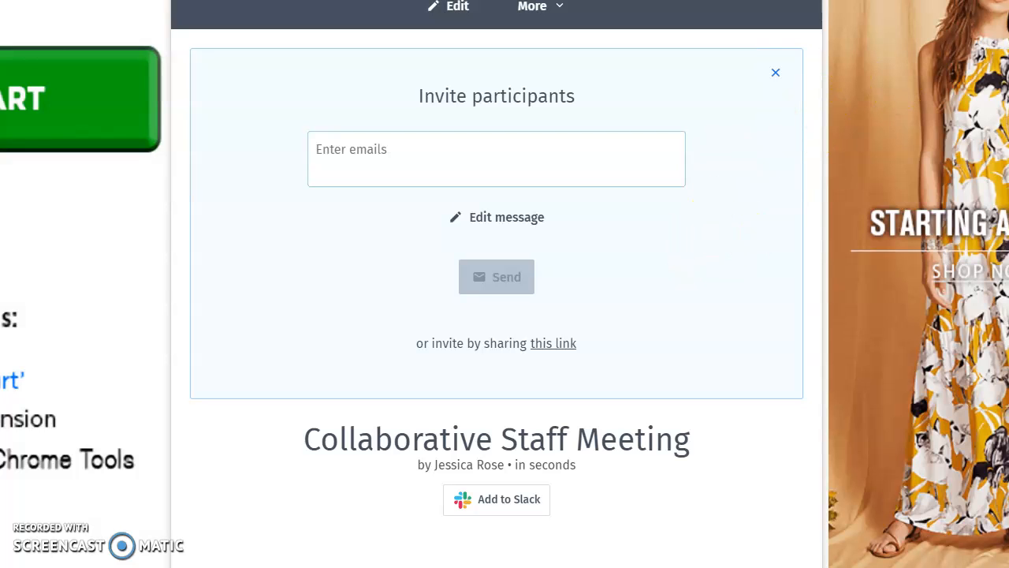
Examine the finished poll page, including the invitation section, meeting details and table of proposed time slots
scroll(505, 283, down, 3)
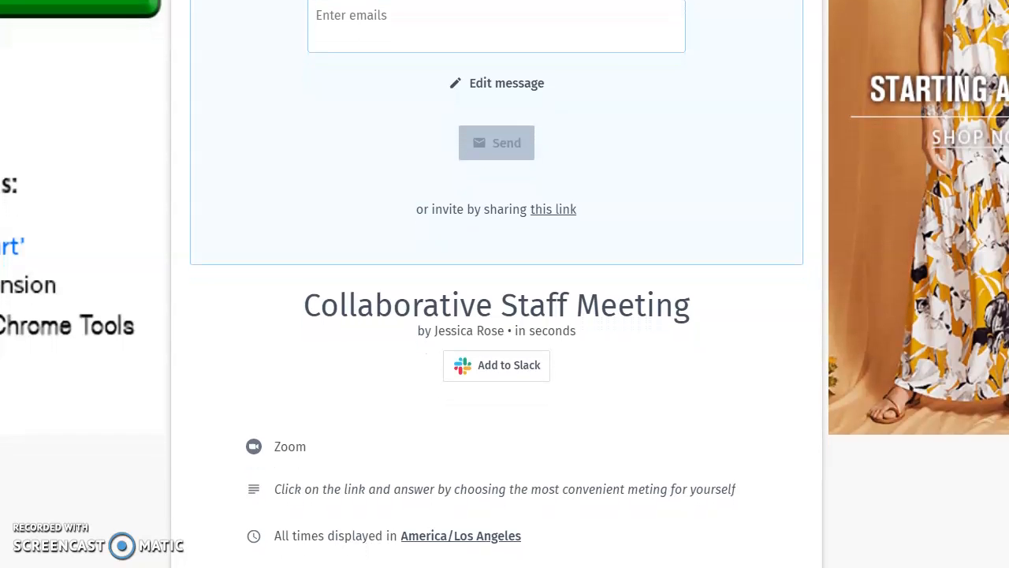
scroll(505, 284, down, 3)
scroll(504, 283, down, 2)
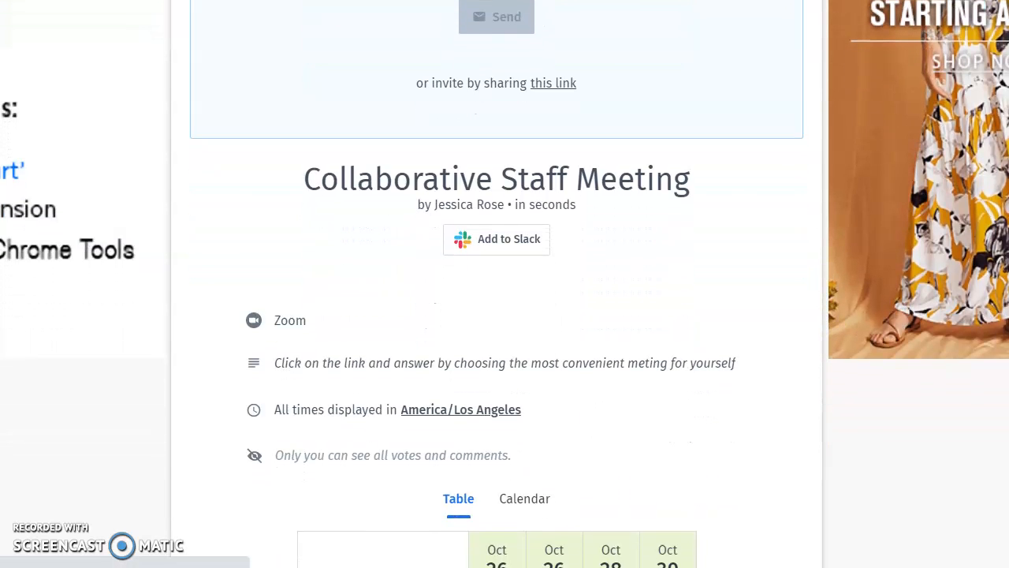
scroll(505, 284, down, 3)
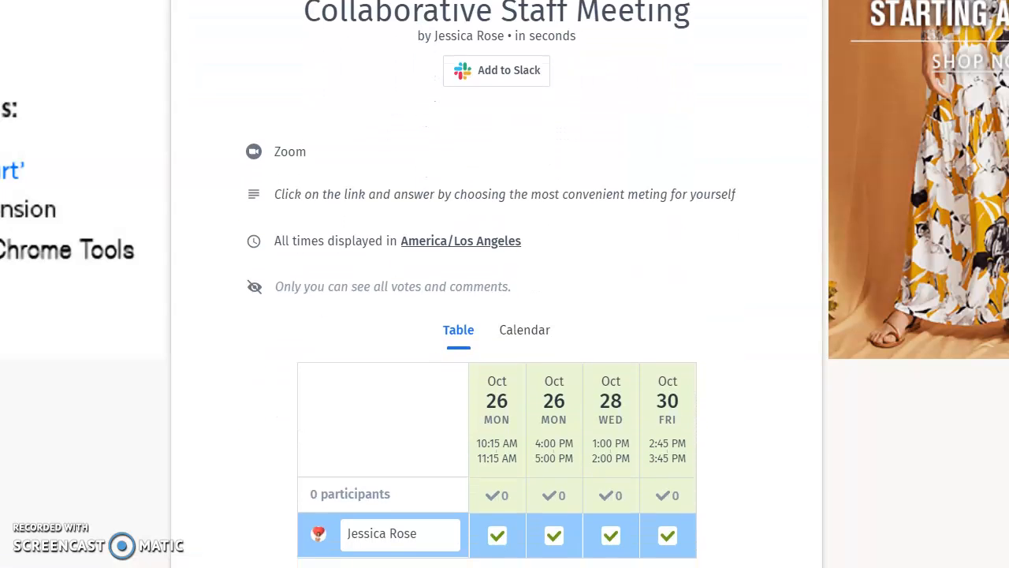
scroll(504, 284, up, 1)
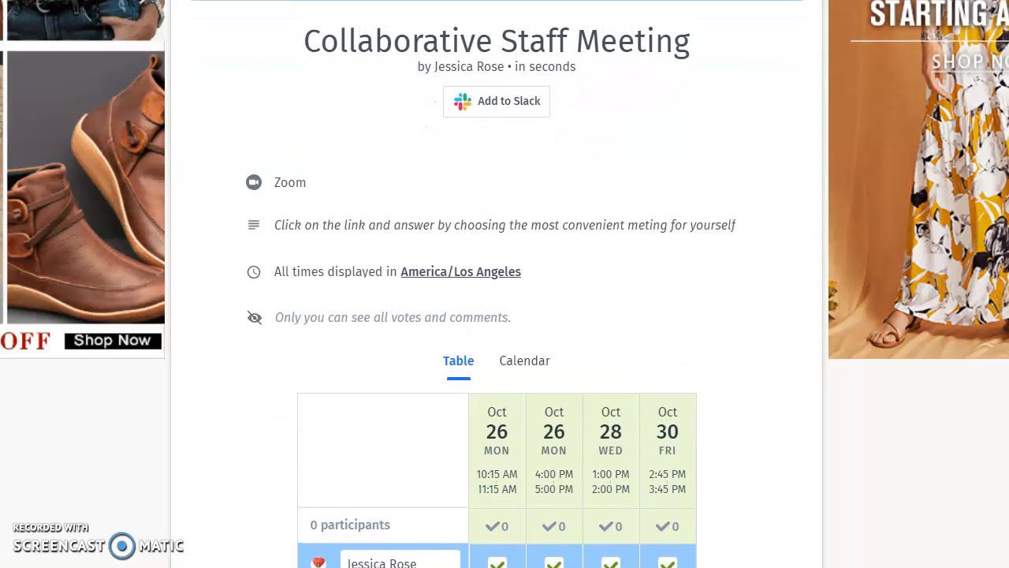
scroll(505, 284, up, 3)
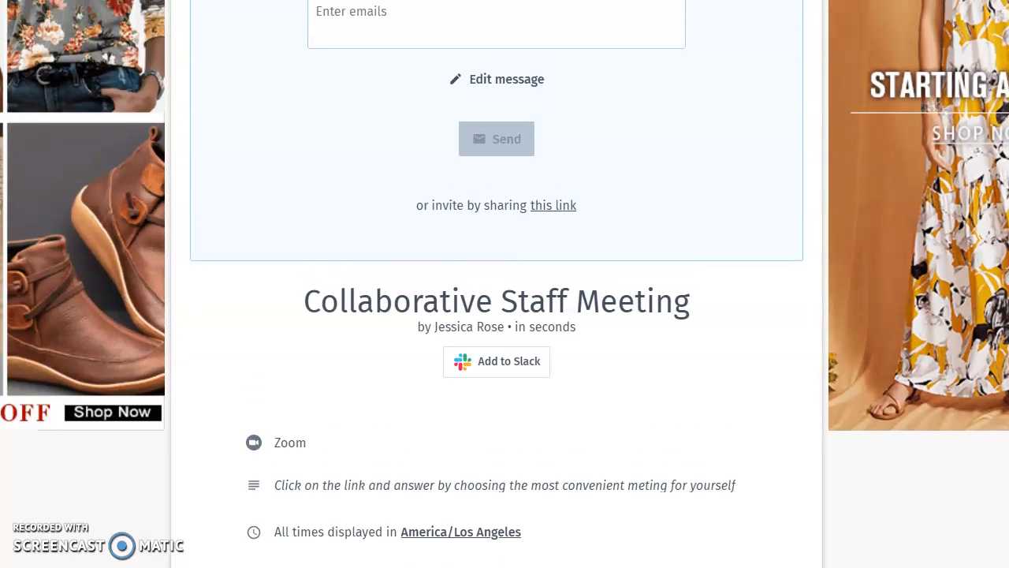
scroll(504, 284, down, 3)
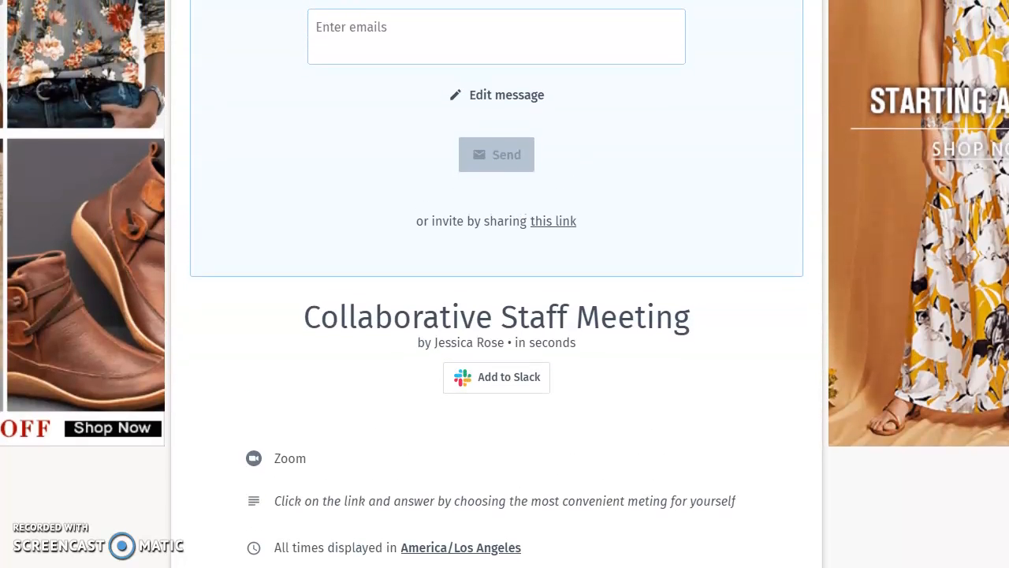
scroll(504, 284, down, 2)
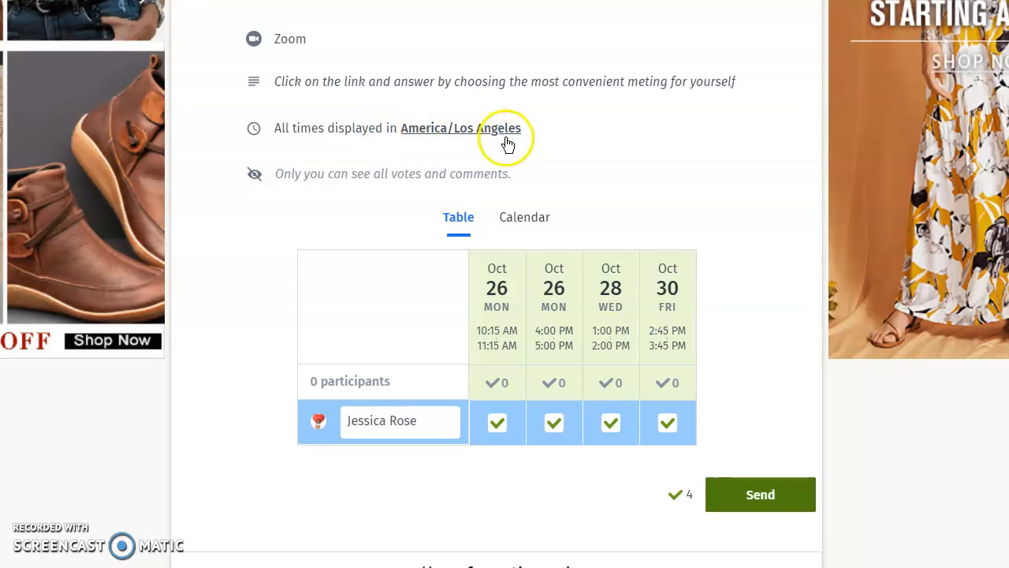
Open the time zone choices for the poll's displayed times and close them without picking another zone
click(462, 139)
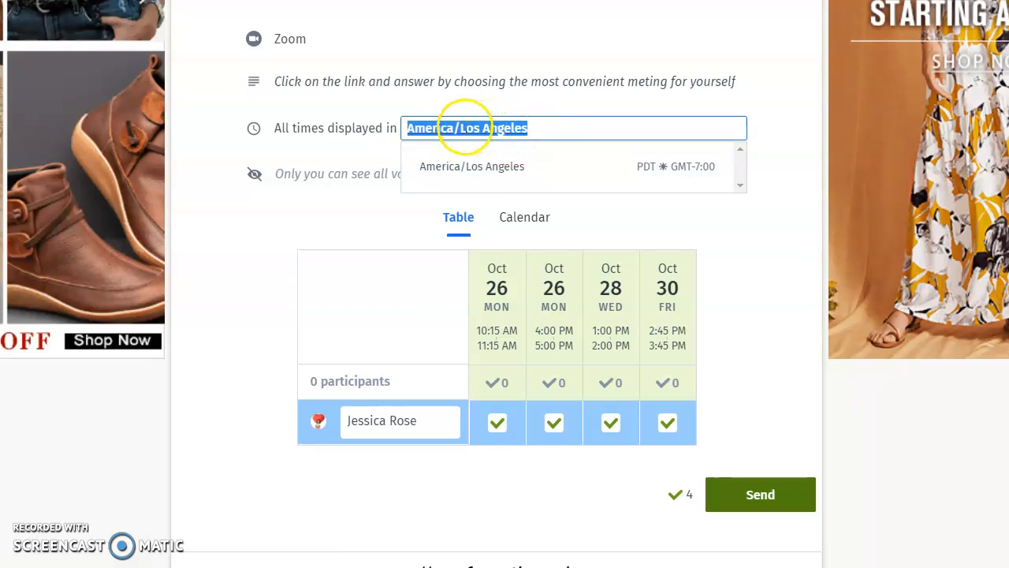
click(463, 129)
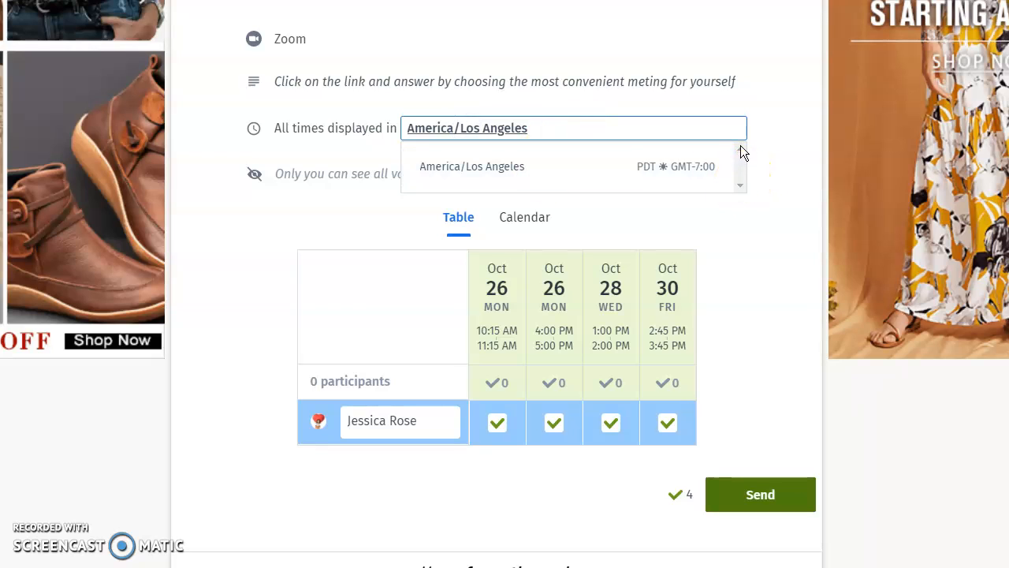
click(345, 204)
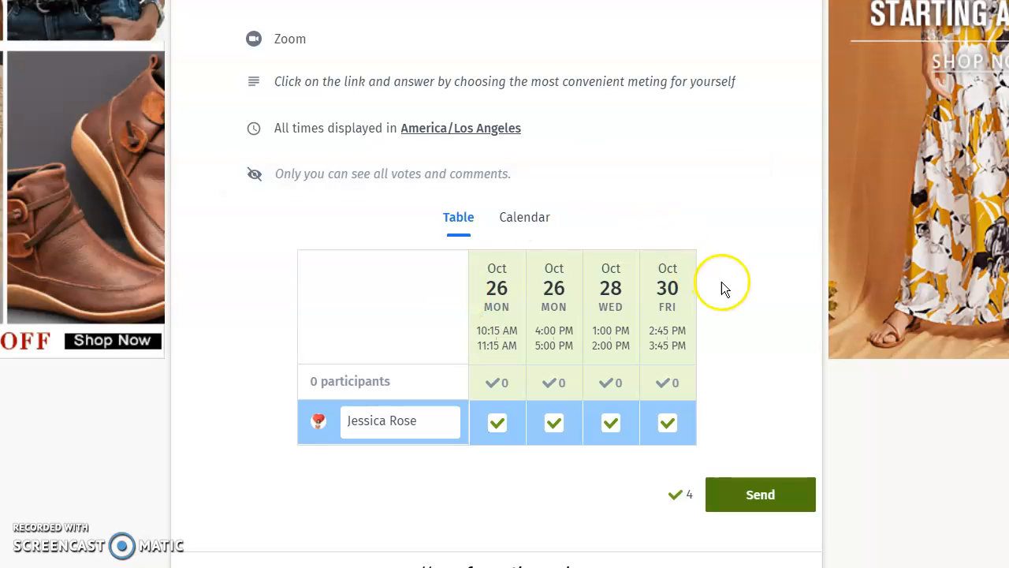
Reveal the poll's sharing link in the participant invitation section and copy it
scroll(733, 283, down, 1)
scroll(733, 287, down, 1)
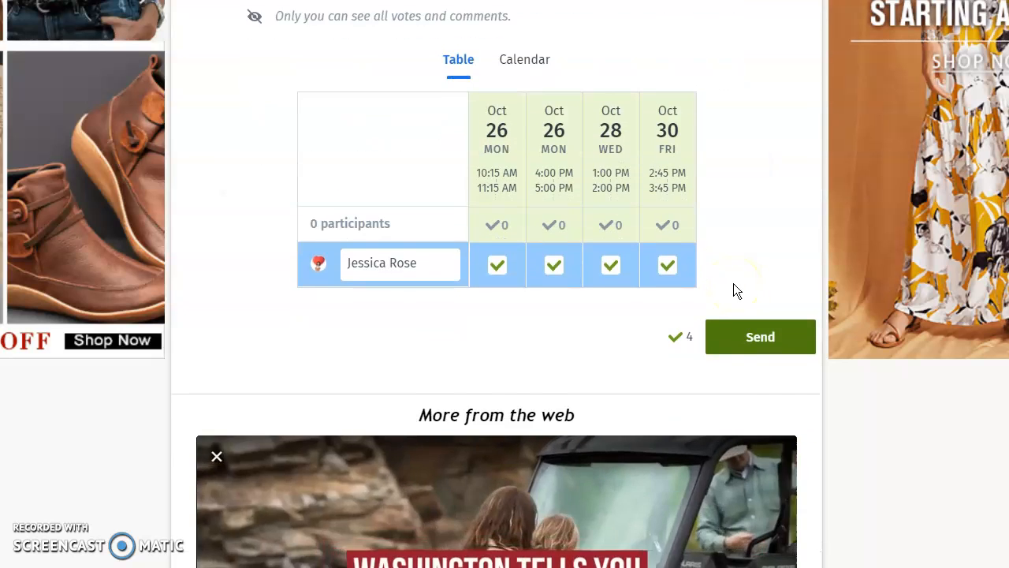
scroll(733, 288, up, 8)
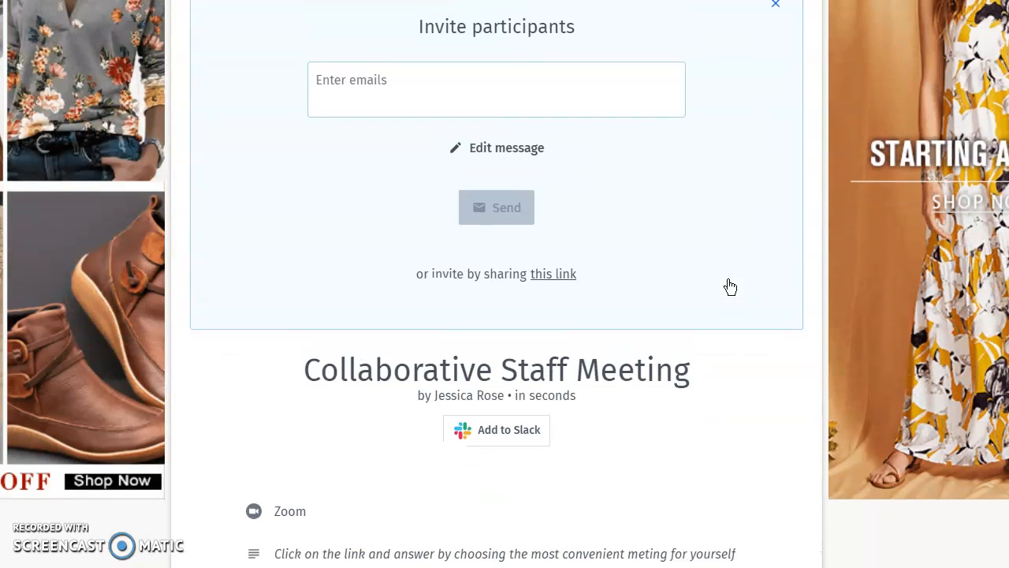
click(675, 300)
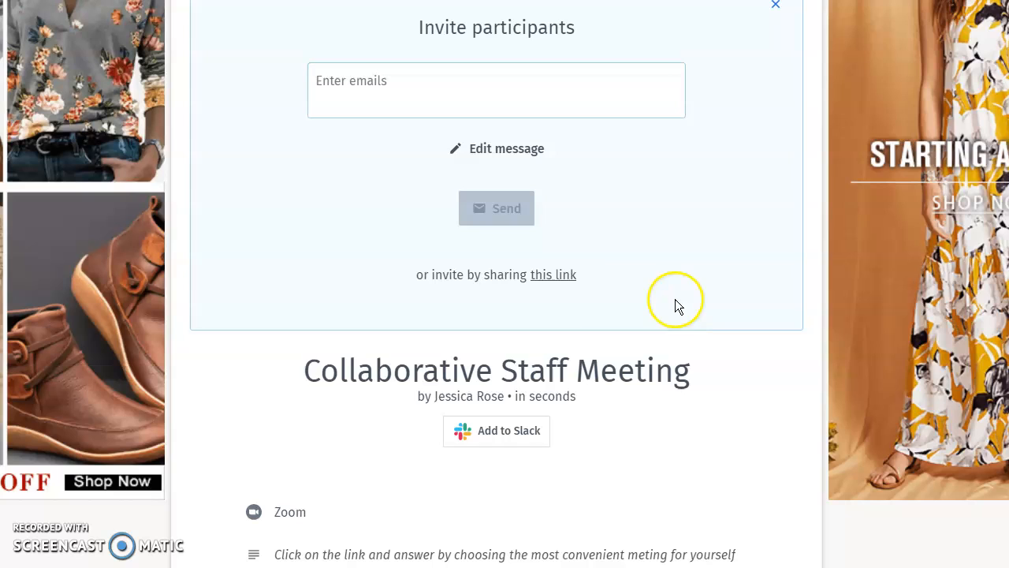
click(554, 277)
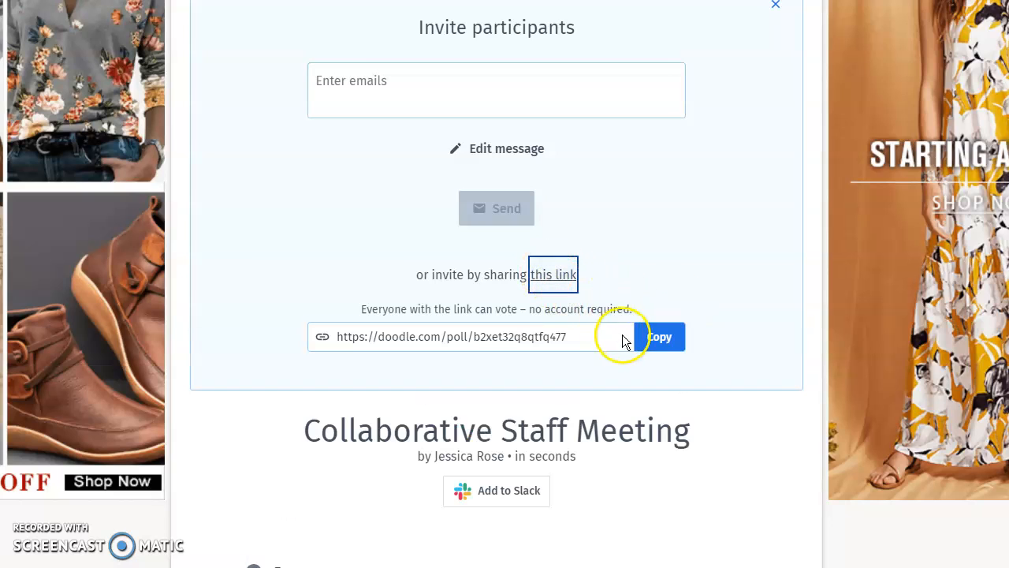
click(651, 340)
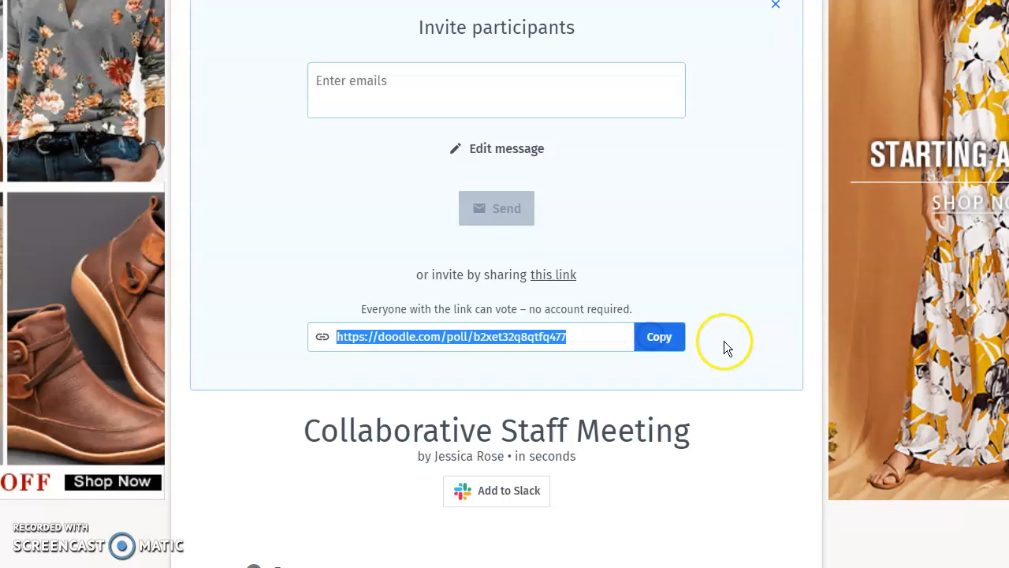
Submit the organizer's own availability for all four proposed October meeting slots
scroll(726, 340, down, 7)
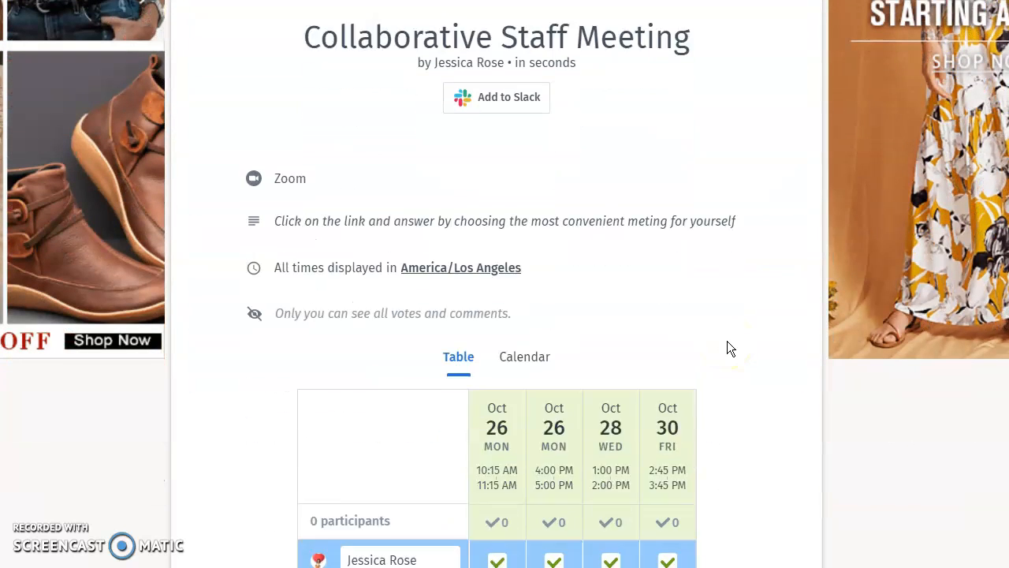
scroll(728, 338, down, 1)
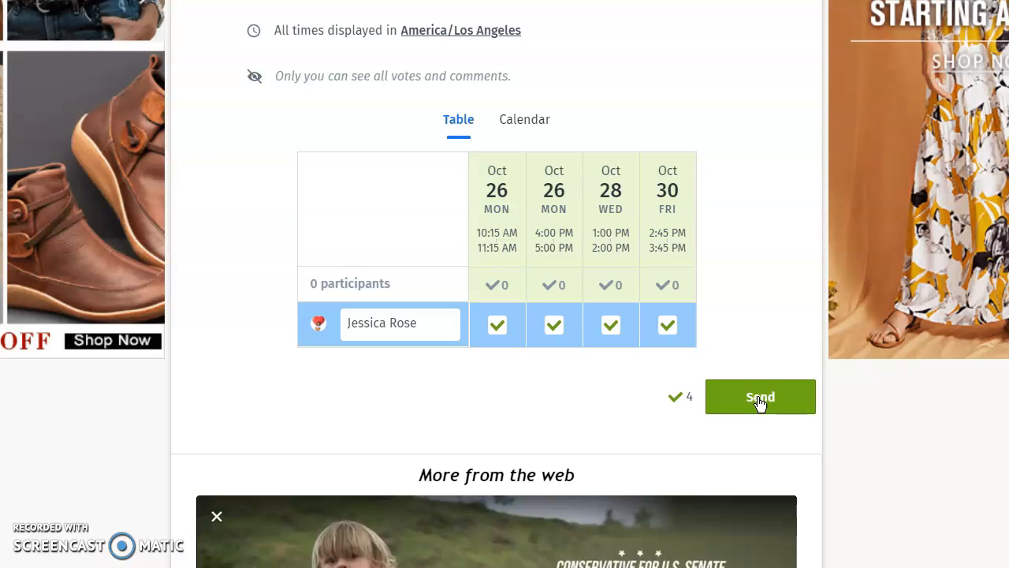
click(758, 399)
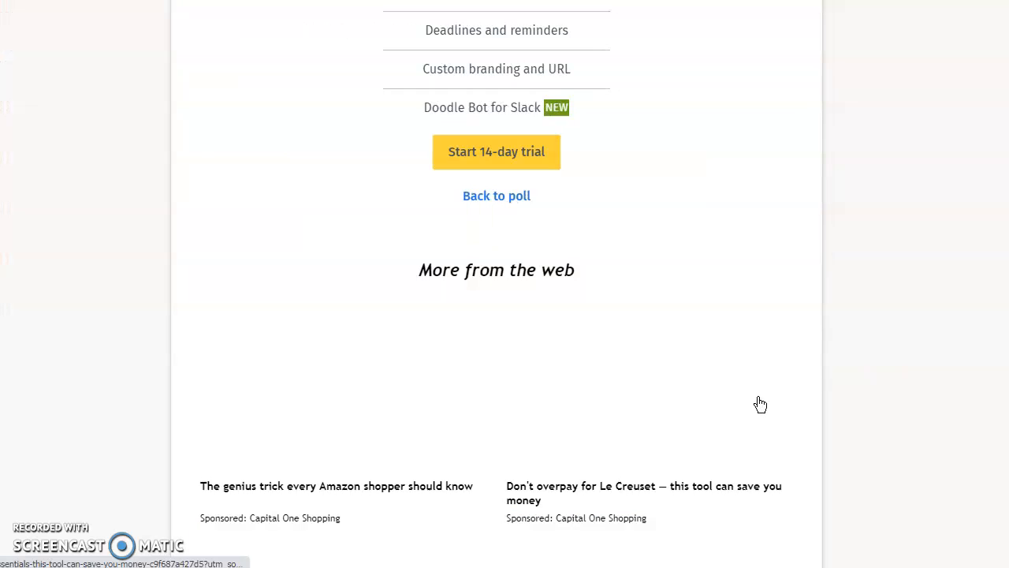
Look over the Doodle Premium free trial offer and its listed features
scroll(758, 397, up, 3)
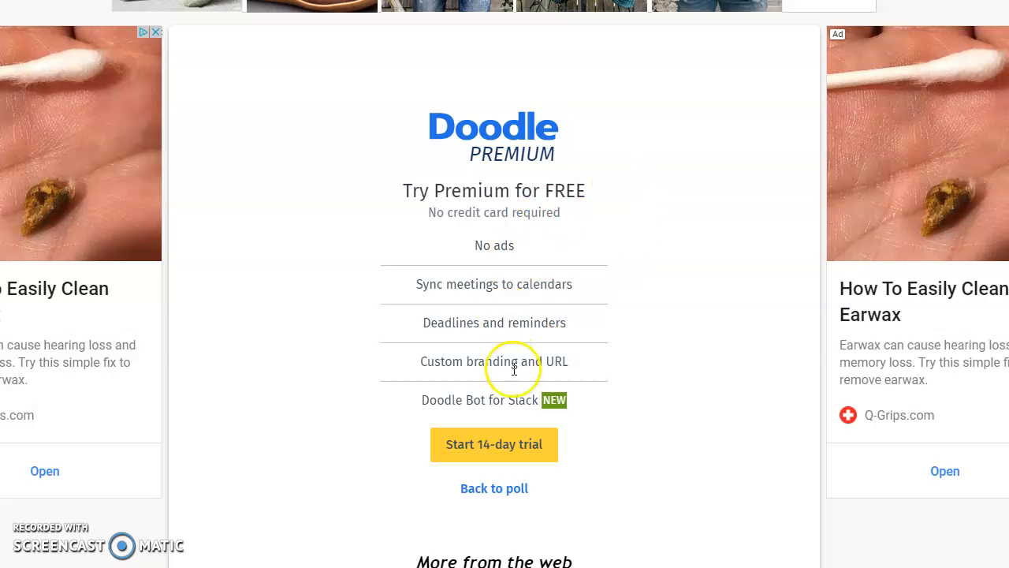
click(517, 434)
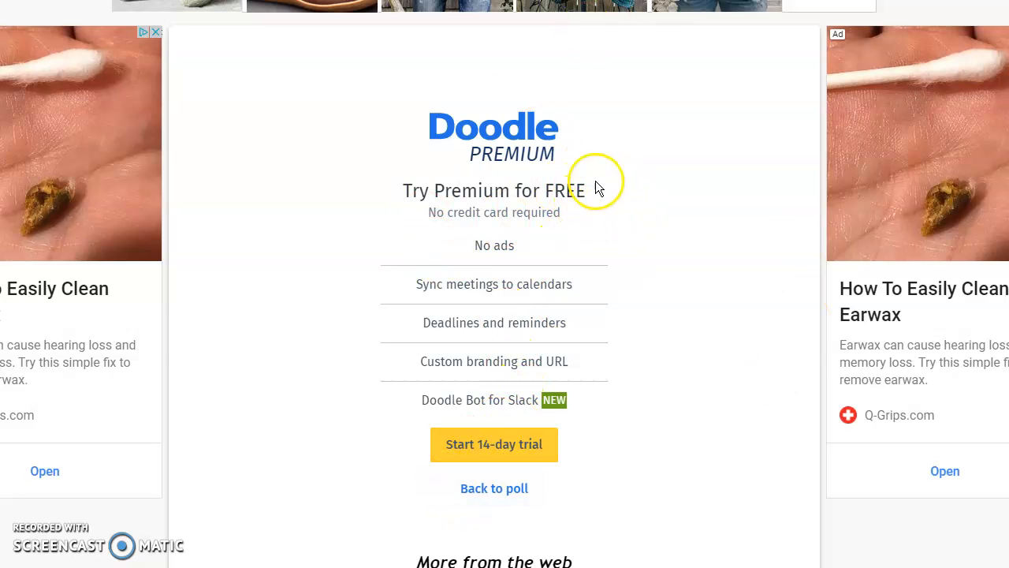
scroll(439, 410, down, 3)
scroll(507, 434, up, 3)
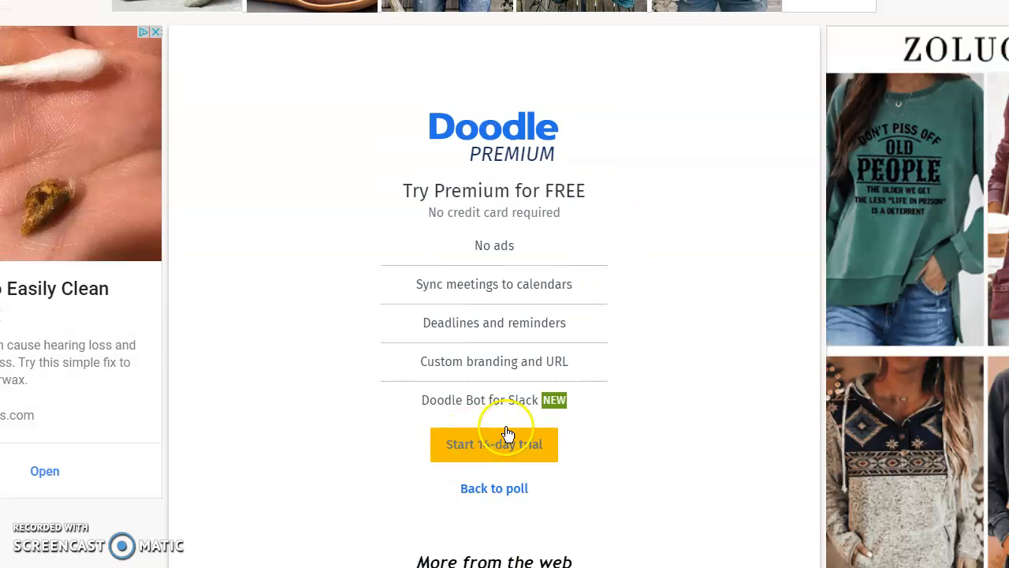